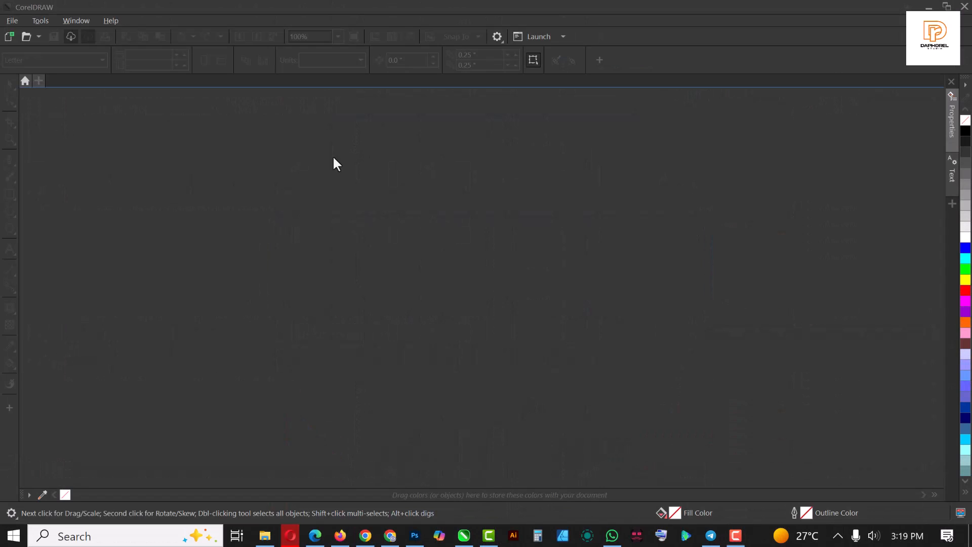
Step: Create a new RGB document named DAY 5, 6.4 by 3.6 inches in landscape at 300 dpi
{"action": "left_click", "coordinate": [11, 16]}
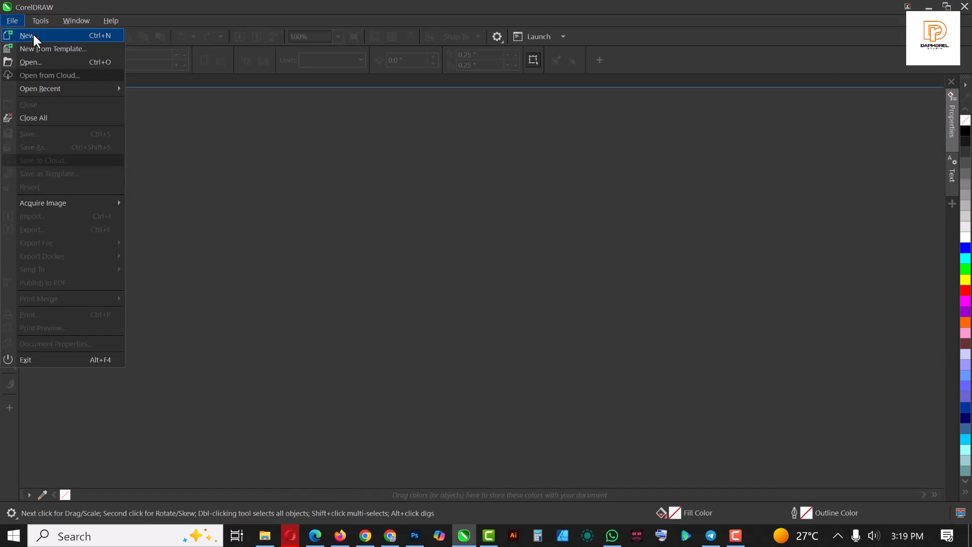
{"action": "left_click", "coordinate": [33, 35]}
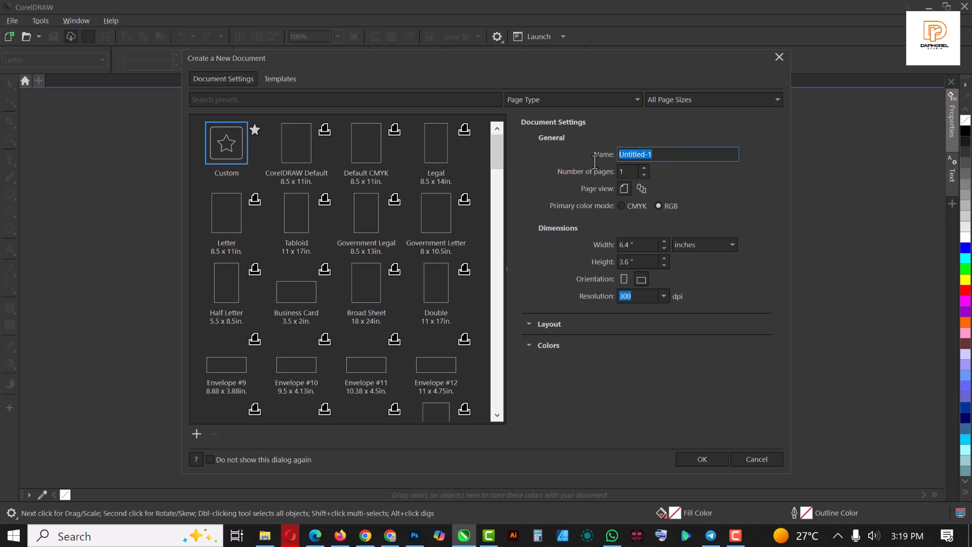
{"action": "type", "text": "DAY 5"}
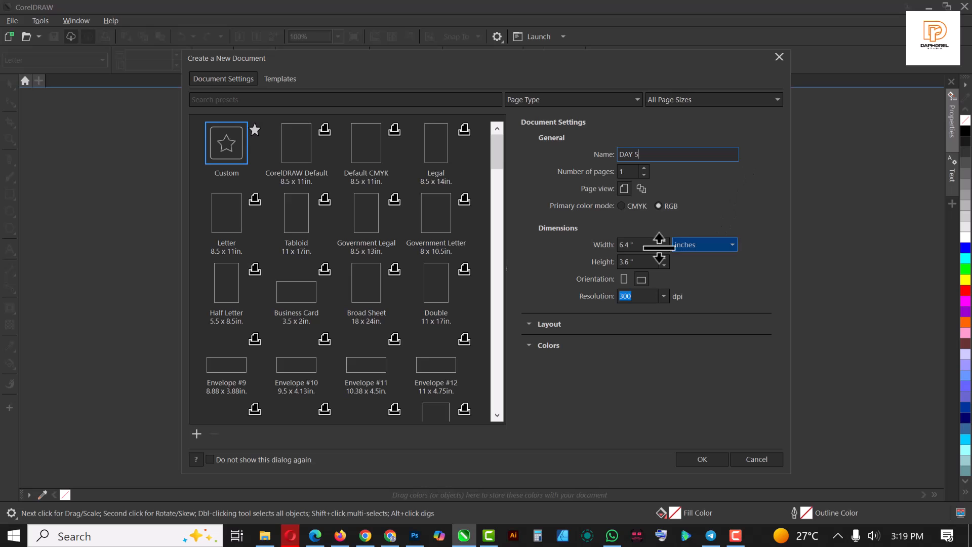
{"action": "key", "text": "XF86MonBrightnessUp"}
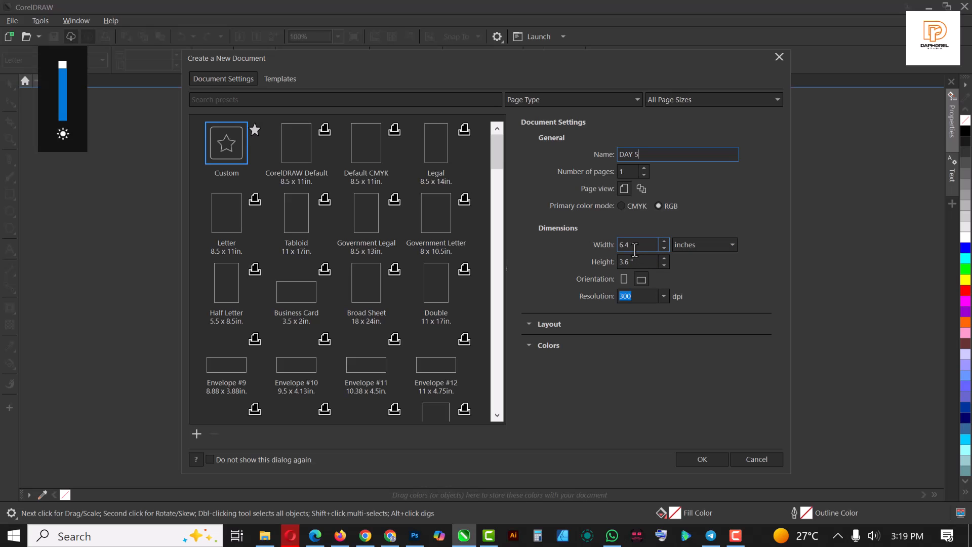
{"action": "left_click", "coordinate": [627, 245]}
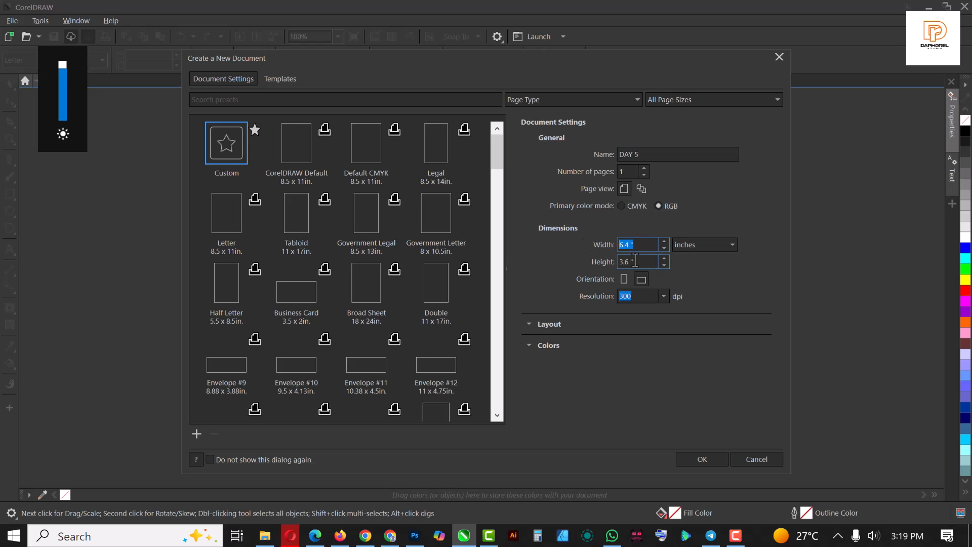
{"action": "left_click", "coordinate": [608, 262]}
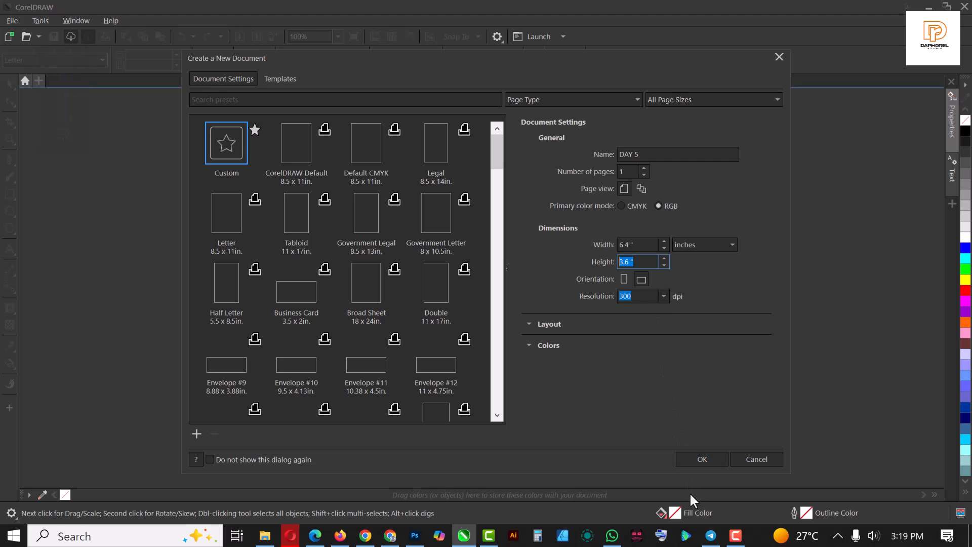
{"action": "left_click", "coordinate": [702, 459]}
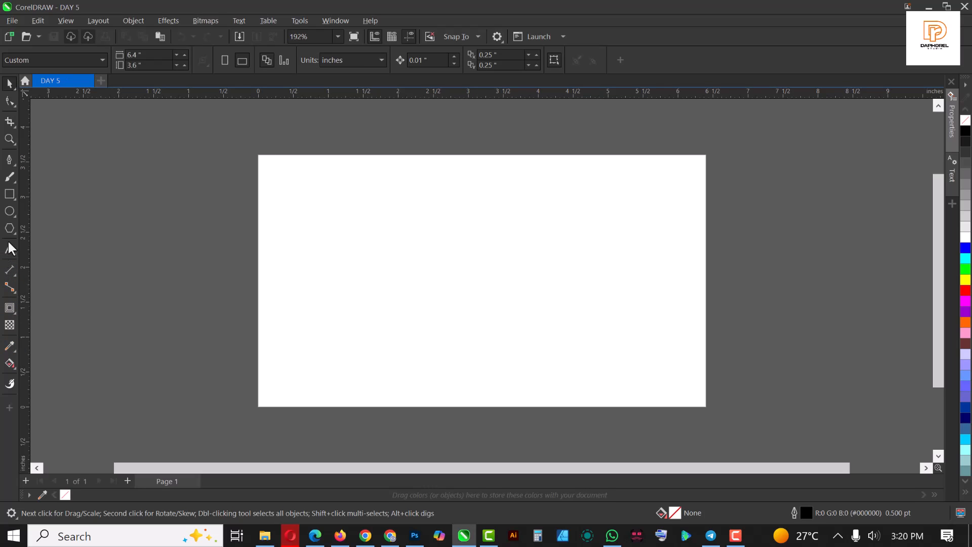
Step: Add a page-sized rectangle with a white fill and no outline
{"action": "double_click", "coordinate": [15, 190]}
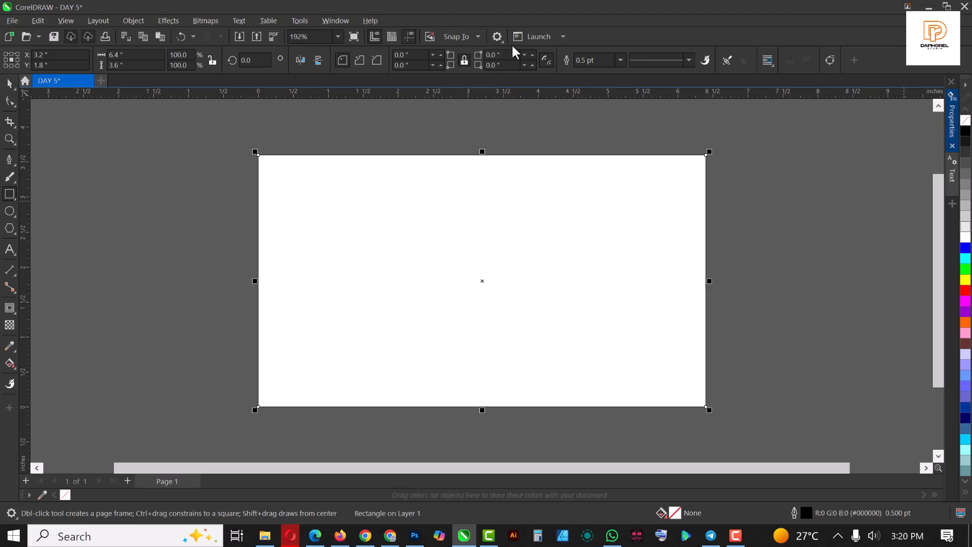
{"action": "left_click", "coordinate": [621, 59]}
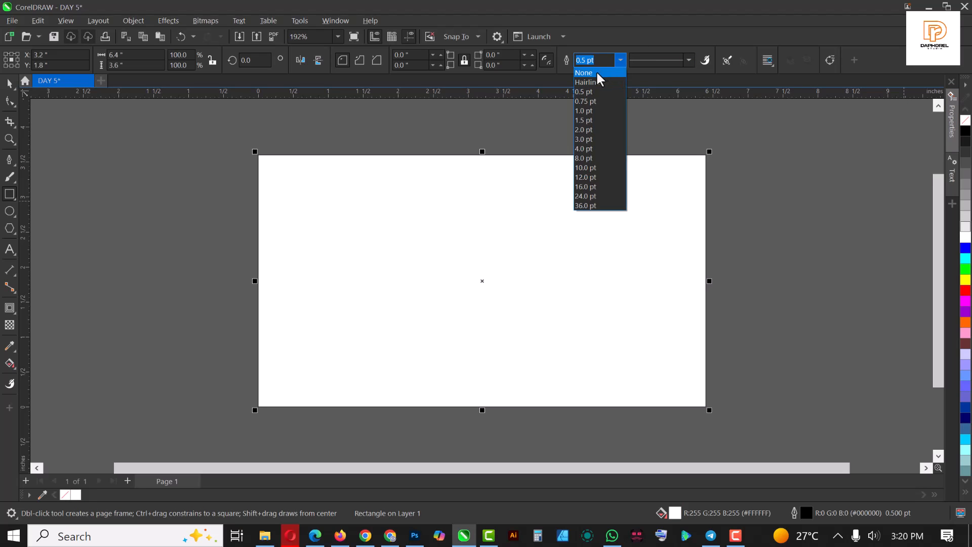
{"action": "left_click", "coordinate": [482, 256]}
{"action": "key", "text": "F7"}
{"action": "left_click", "coordinate": [10, 83]}
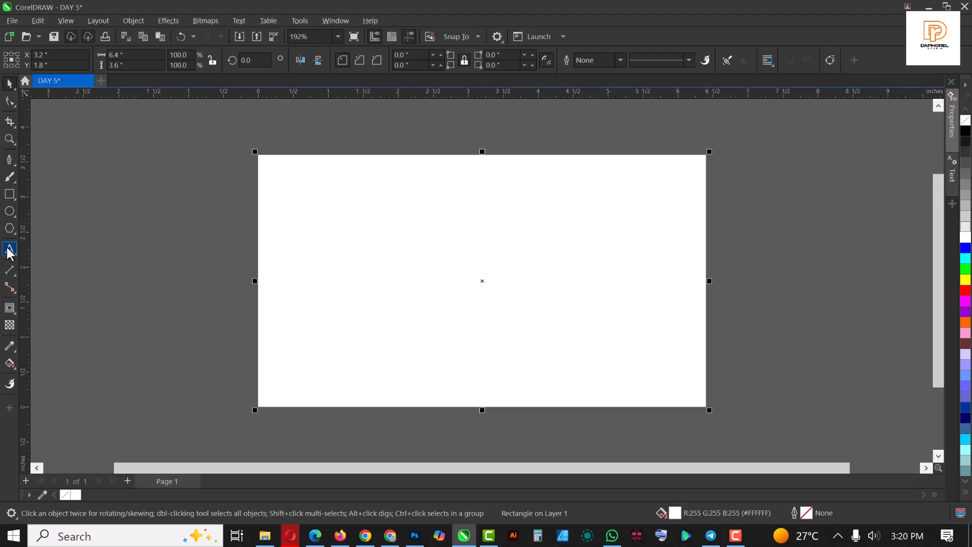
Step: Add the artistic text MUSK in 24 pt Arial near the middle of the page
{"action": "key", "text": "F8"}
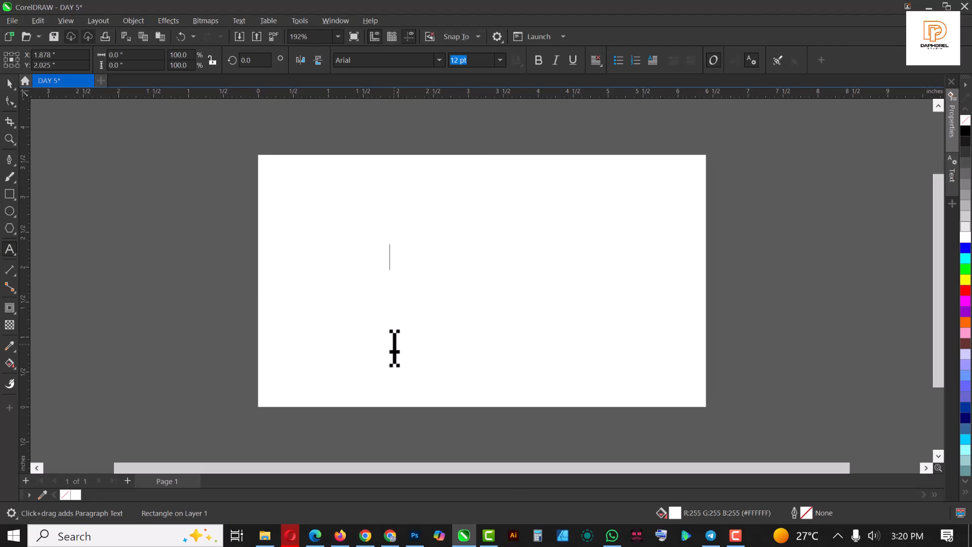
{"action": "type", "text": "24"}
{"action": "key", "text": "Return"}
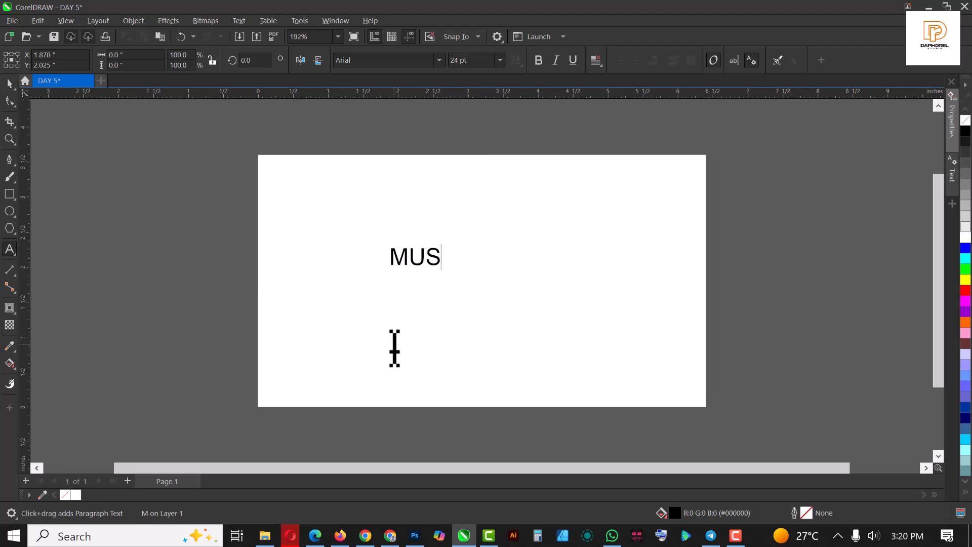
{"action": "key", "text": "Escape"}
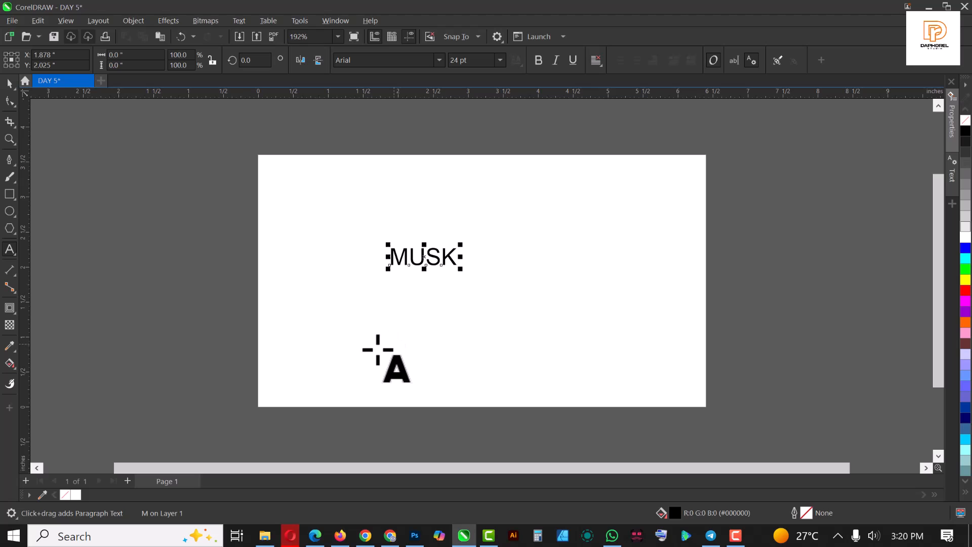
{"action": "key", "text": "space"}
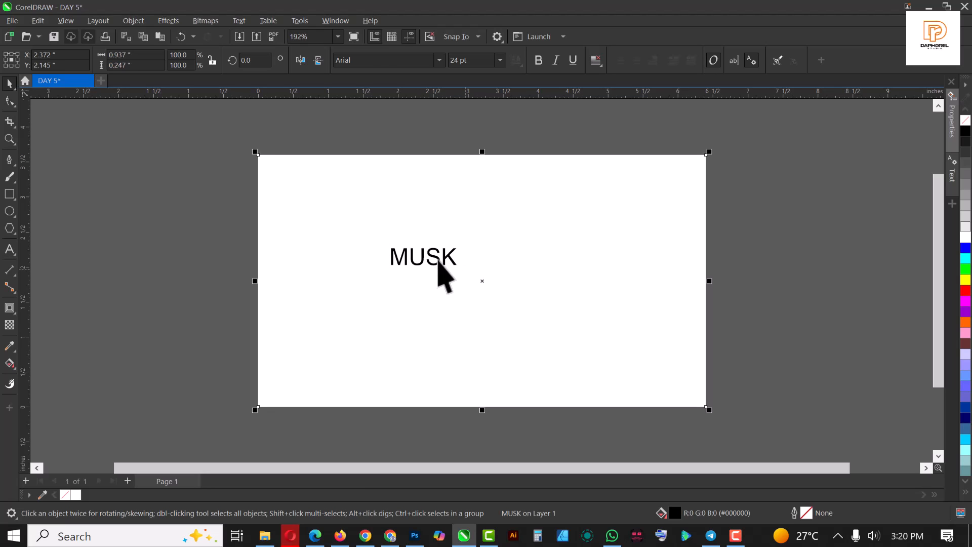
Step: Scale the MUSK text up to about 67 pt and set its font to Montserrat Black
{"action": "left_click_drag", "start_coordinate": [461, 271], "coordinate": [577, 372]}
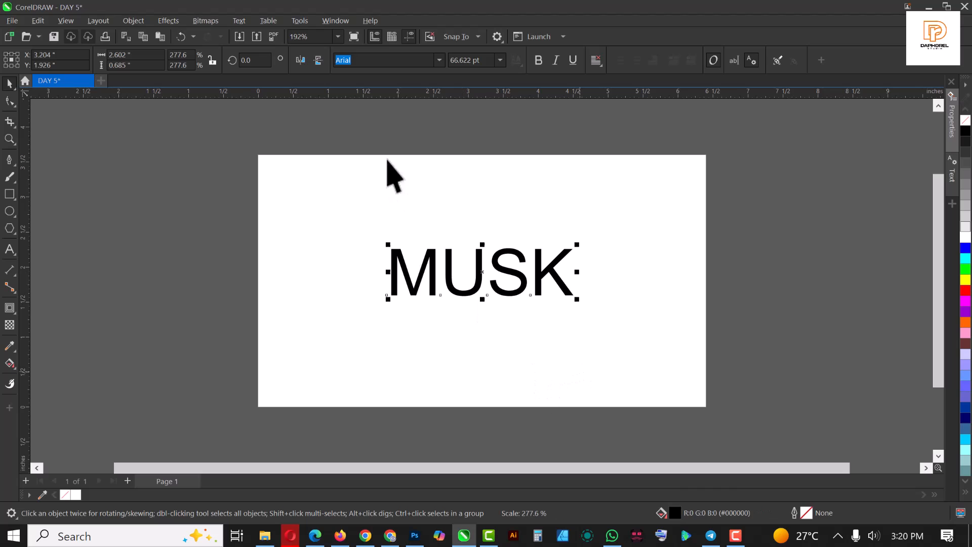
{"action": "left_click", "coordinate": [440, 60]}
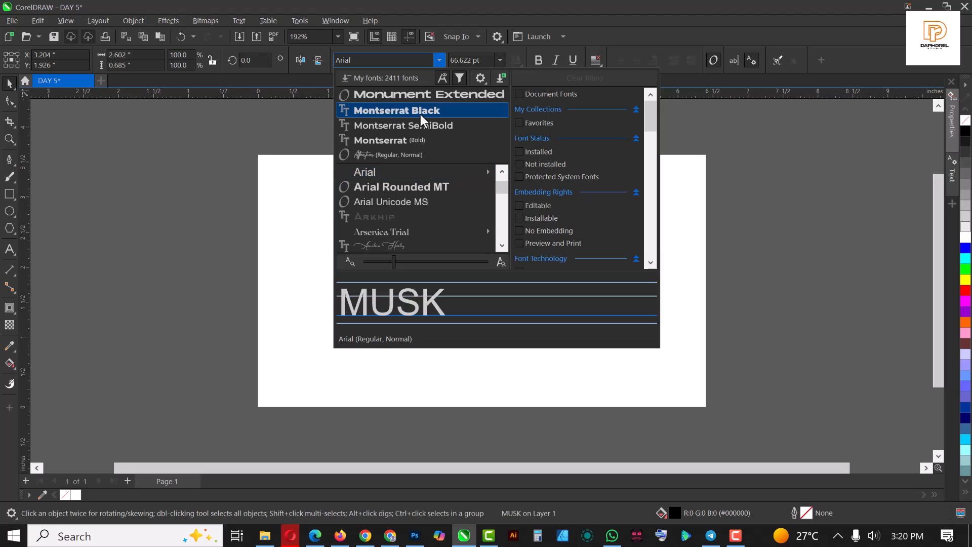
{"action": "key", "text": "Escape"}
{"action": "type", "text": "Montserrat Black"}
{"action": "key", "text": "Return"}
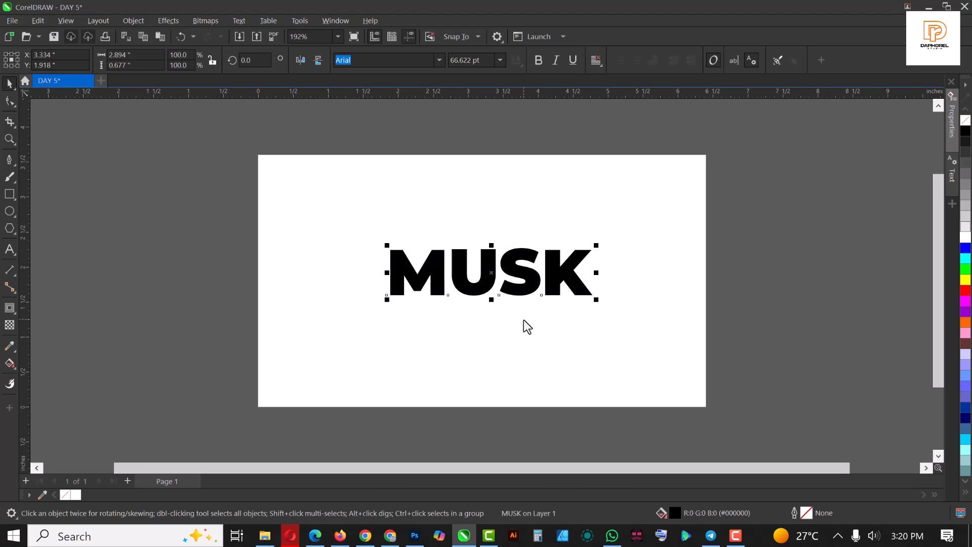
Step: Enlarge the MUSK text to about 74 pt and centre it on the page
{"action": "left_click_drag", "start_coordinate": [542, 281], "coordinate": [520, 289]}
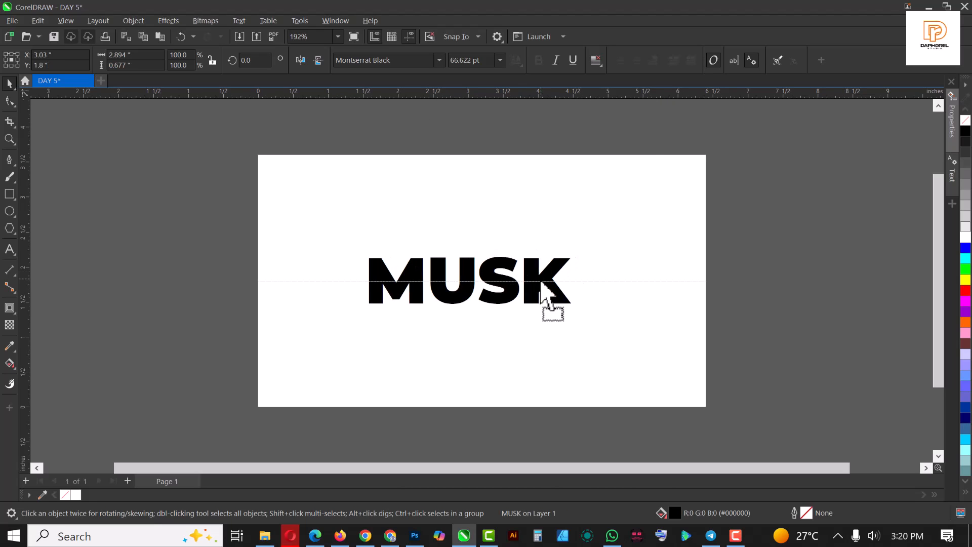
{"action": "left_click_drag", "start_coordinate": [588, 317], "coordinate": [598, 324]}
{"action": "scroll", "coordinate": [538, 324], "scroll_direction": "up", "scroll_amount": 2}
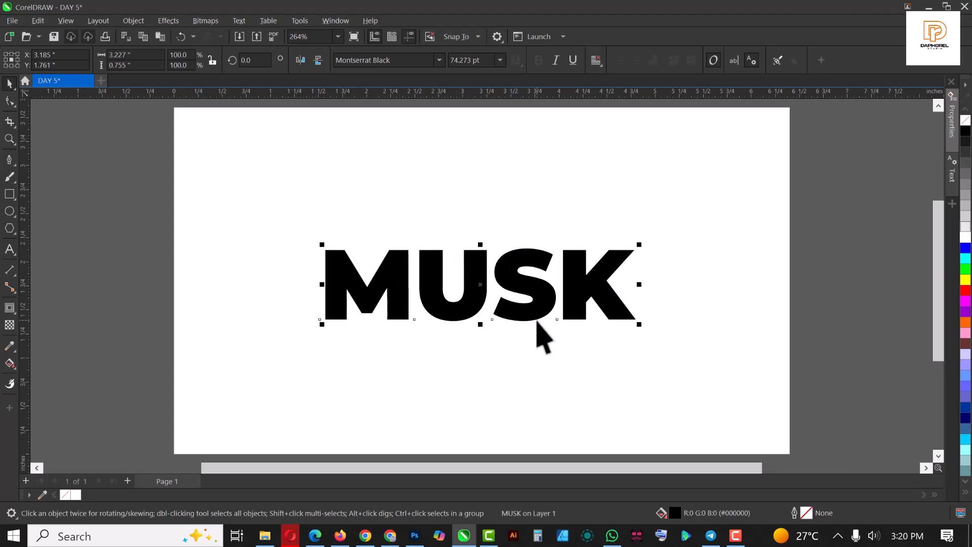
{"action": "left_click_drag", "start_coordinate": [527, 282], "coordinate": [533, 277]}
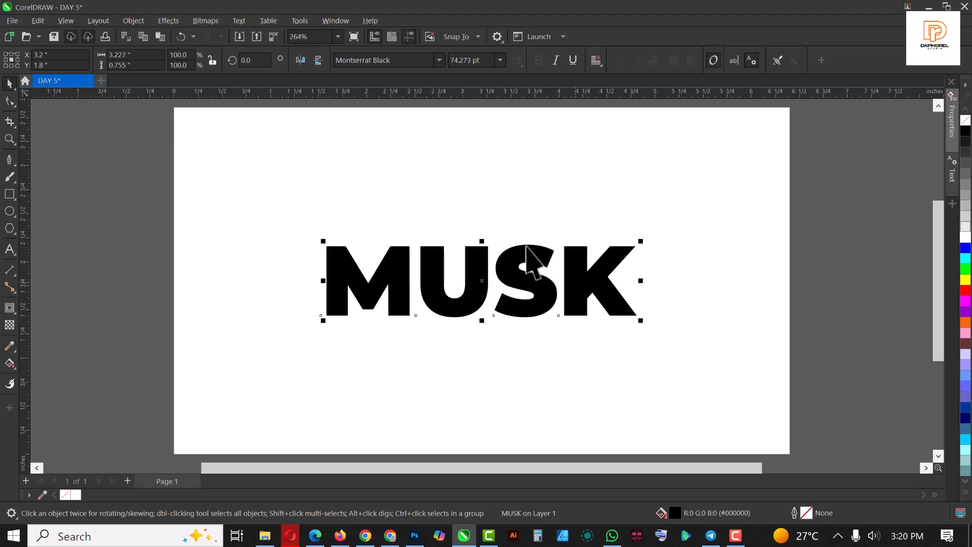
Step: Break the MUSK text apart into separate letters and delete the S
{"action": "left_click", "coordinate": [127, 23]}
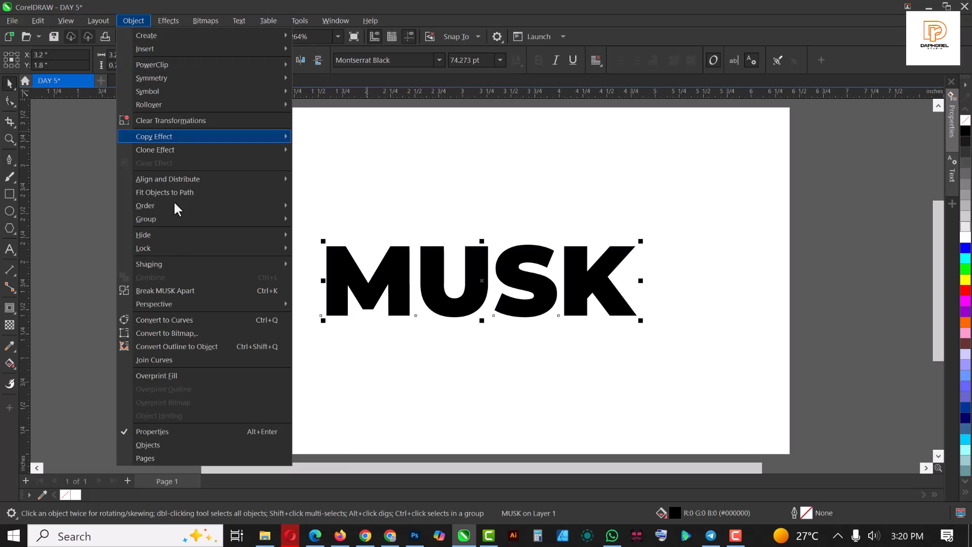
{"action": "left_click", "coordinate": [173, 291]}
{"action": "left_click", "coordinate": [436, 283]}
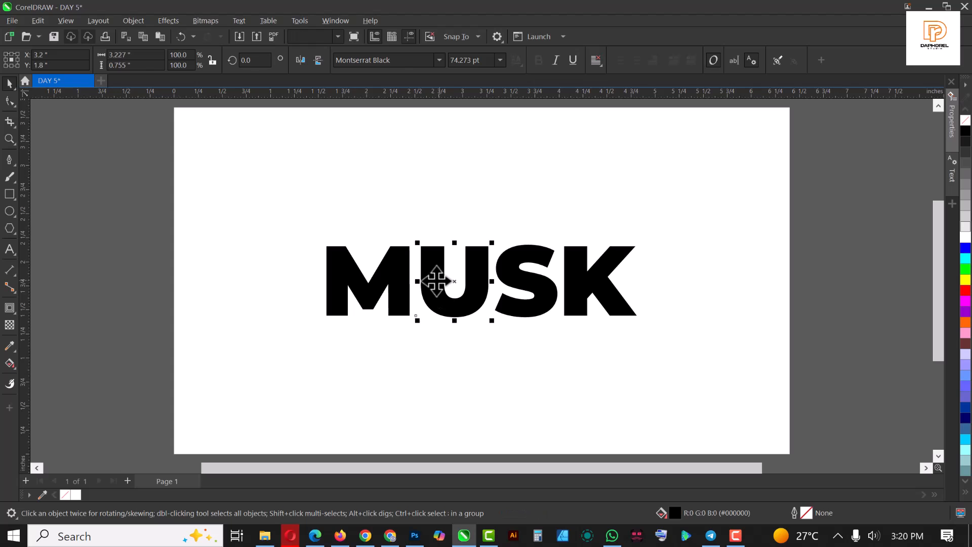
{"action": "left_click", "coordinate": [387, 282]}
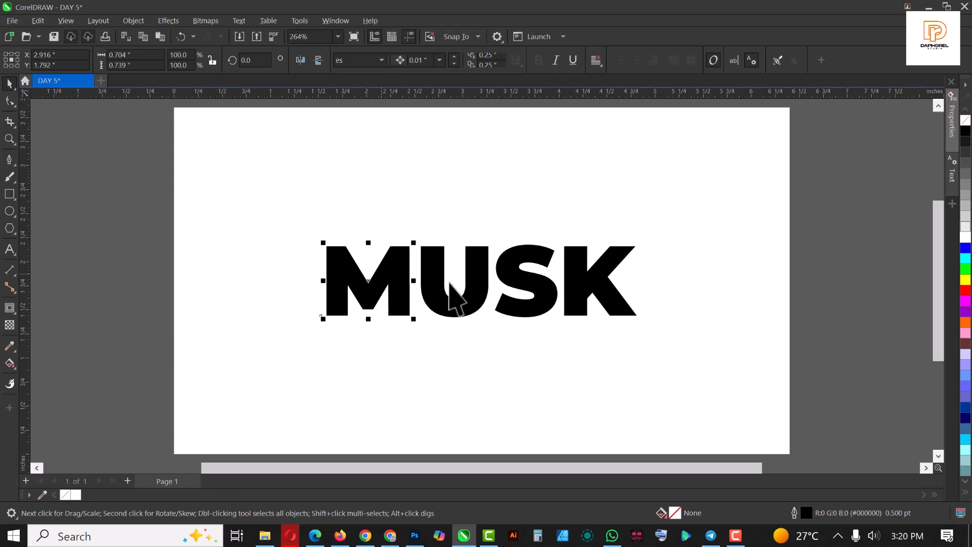
{"action": "left_click", "coordinate": [548, 284]}
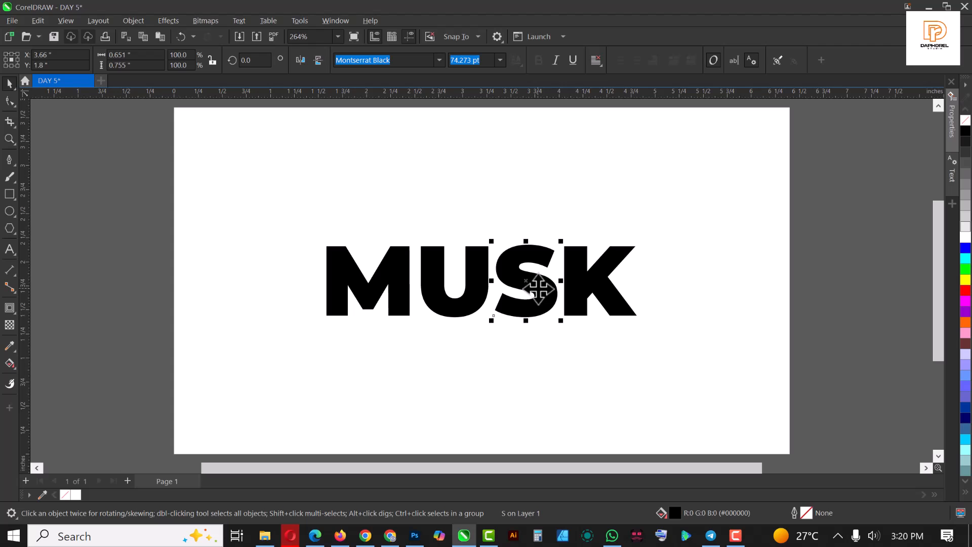
{"action": "key", "text": "Delete"}
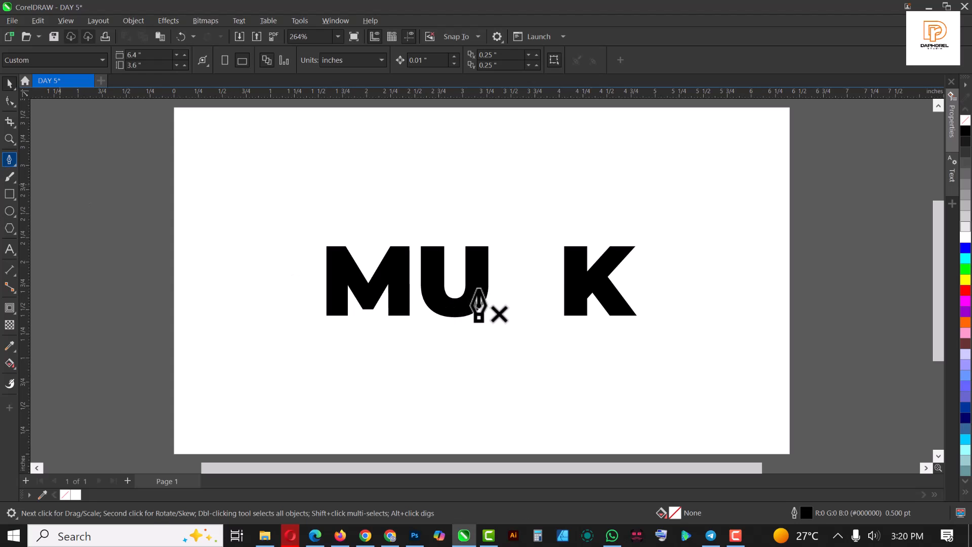
Step: Draw an open lightning-bolt zigzag about 0.39 by 0.95 inches with the Pen tool in the gap between U and K
{"action": "left_click", "coordinate": [536, 263]}
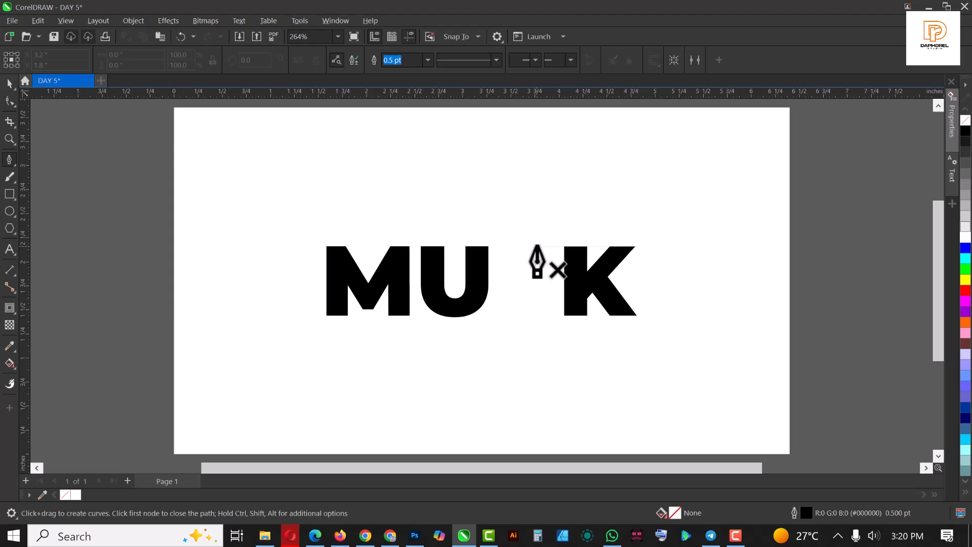
{"action": "left_click_drag", "start_coordinate": [536, 246], "coordinate": [508, 280]}
{"action": "left_click", "coordinate": [545, 280]}
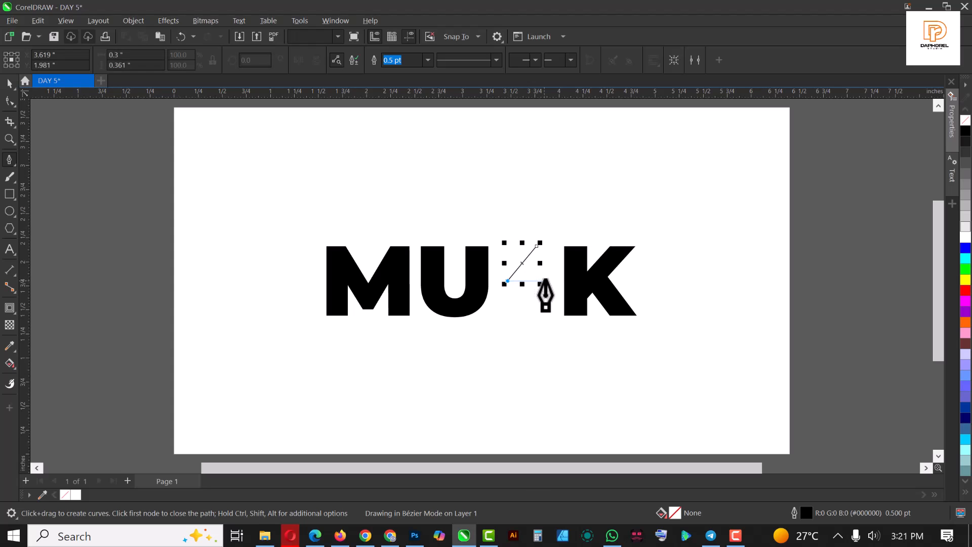
{"action": "left_click", "coordinate": [507, 337]}
{"action": "scroll", "coordinate": [507, 361], "scroll_direction": "up", "scroll_amount": 2}
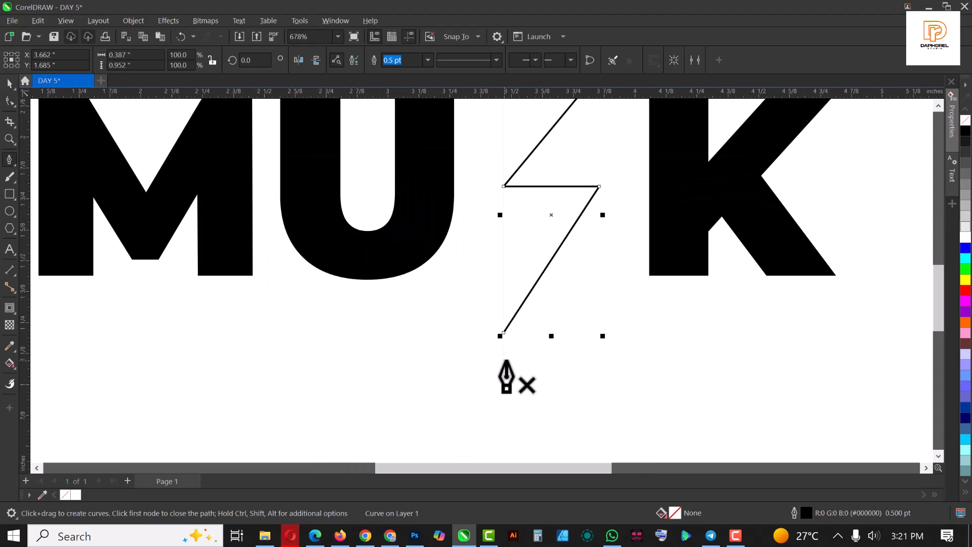
{"action": "scroll", "coordinate": [506, 300], "scroll_direction": "down", "scroll_amount": 3}
{"action": "scroll", "coordinate": [524, 245], "scroll_direction": "up", "scroll_amount": 1}
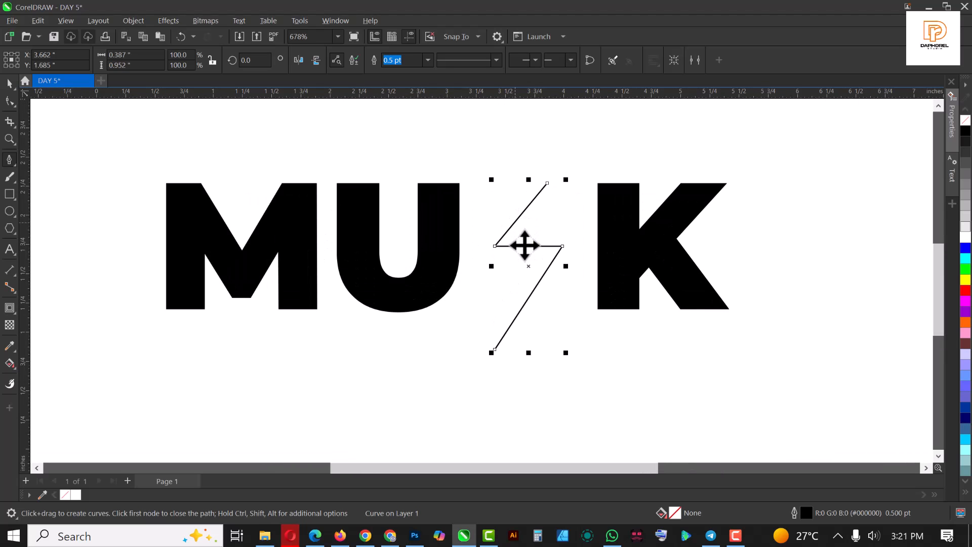
Step: Give the zigzag line a 12 pt outline and position it midway between the U and the K
{"action": "key", "text": "space"}
{"action": "left_click_drag", "start_coordinate": [525, 246], "coordinate": [518, 253]}
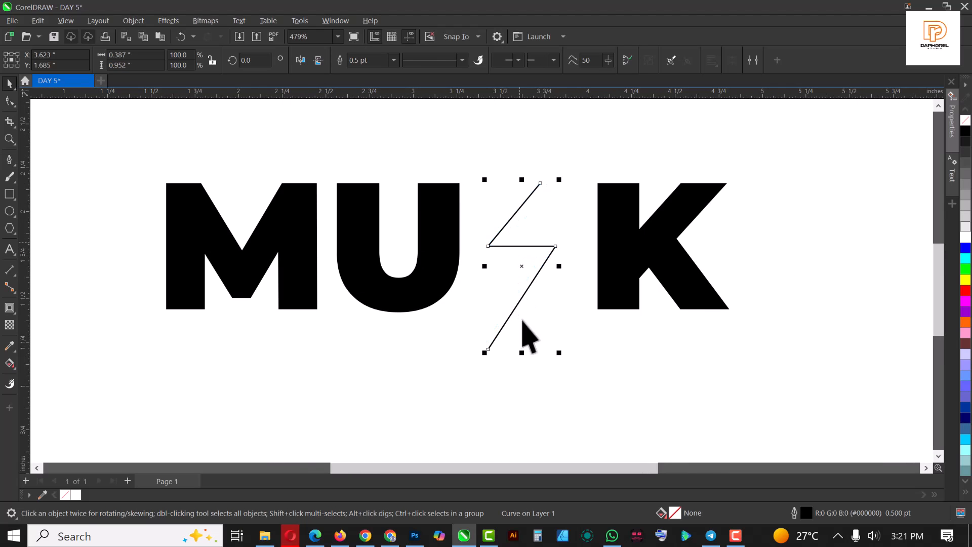
{"action": "left_click", "coordinate": [393, 60]}
{"action": "left_click", "coordinate": [368, 178]}
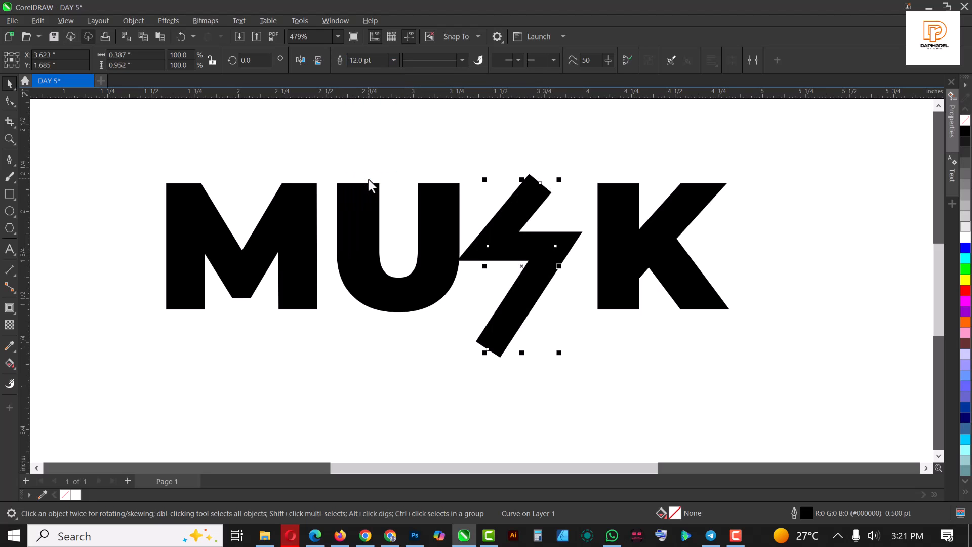
{"action": "left_click_drag", "start_coordinate": [541, 251], "coordinate": [546, 251]}
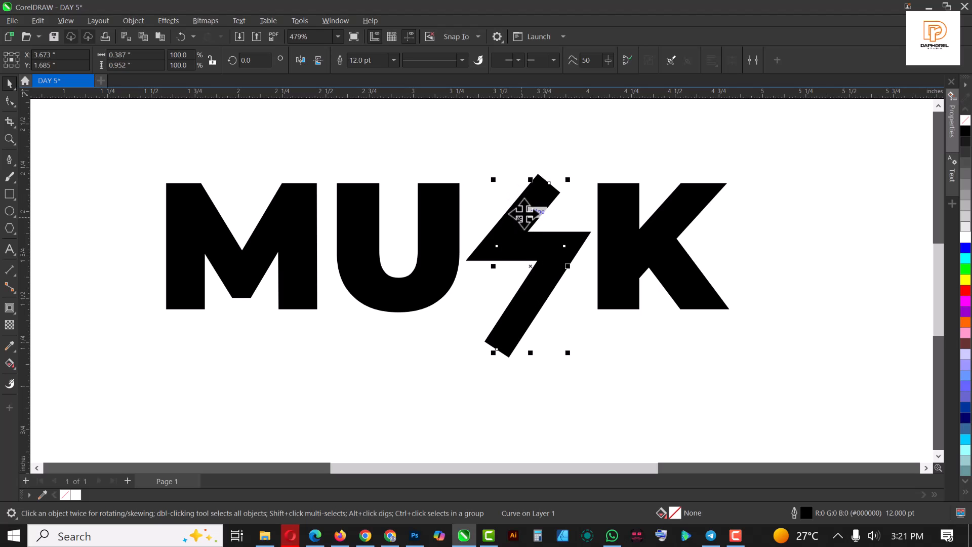
Step: Convert the zigzag's outline to an object and reshape its blunt upper end into a single sharp point
{"action": "left_click", "coordinate": [133, 21]}
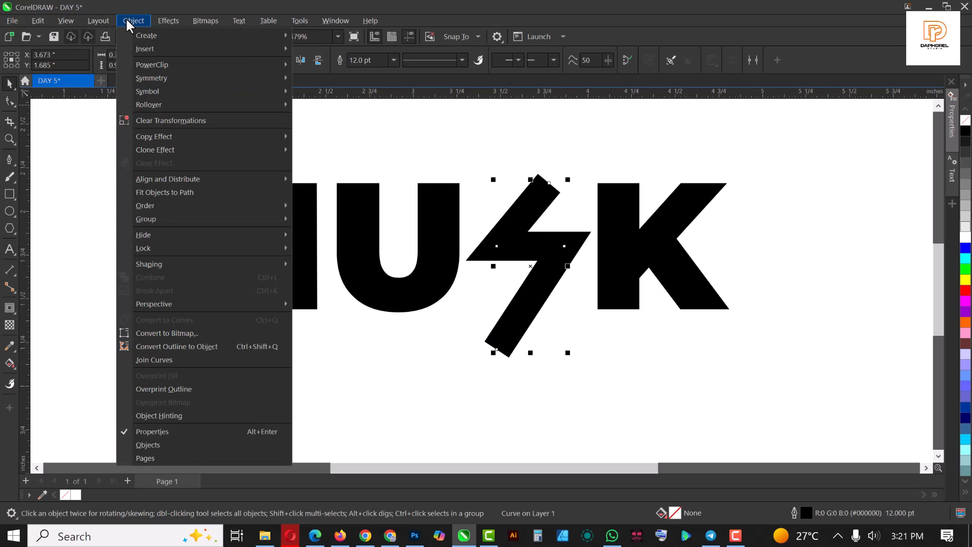
{"action": "left_click", "coordinate": [178, 346]}
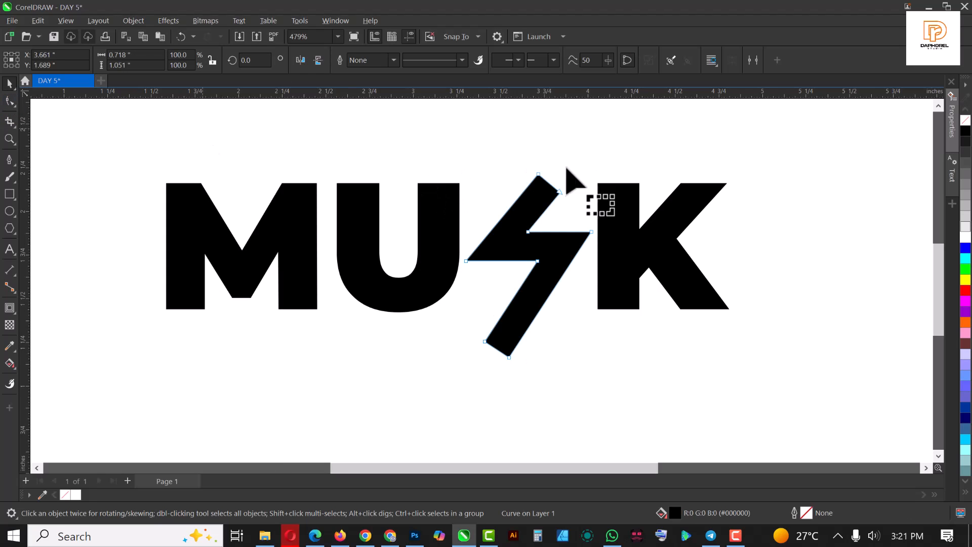
{"action": "key", "text": "F10"}
{"action": "scroll", "coordinate": [551, 184], "scroll_direction": "up", "scroll_amount": 2}
{"action": "scroll", "coordinate": [551, 184], "scroll_direction": "up", "scroll_amount": 2}
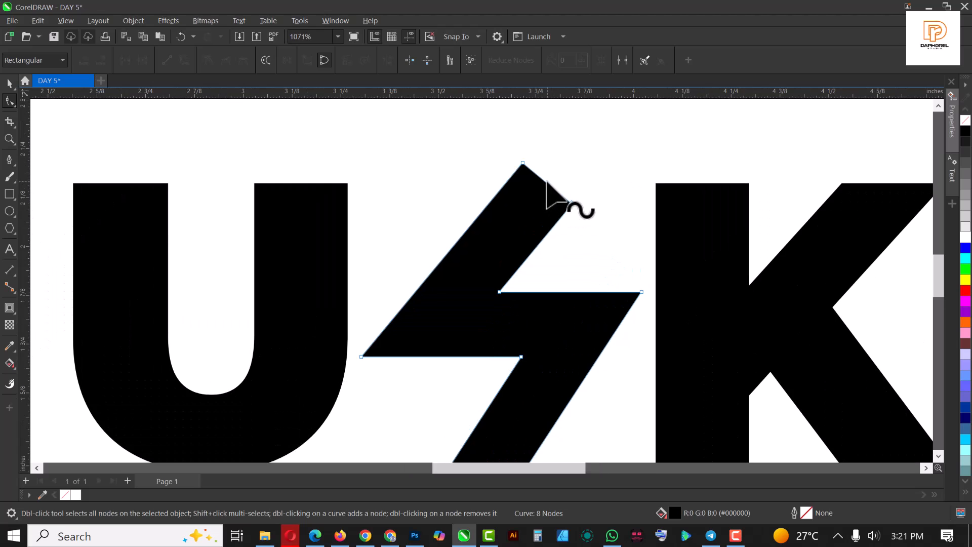
{"action": "double_click", "coordinate": [545, 182]}
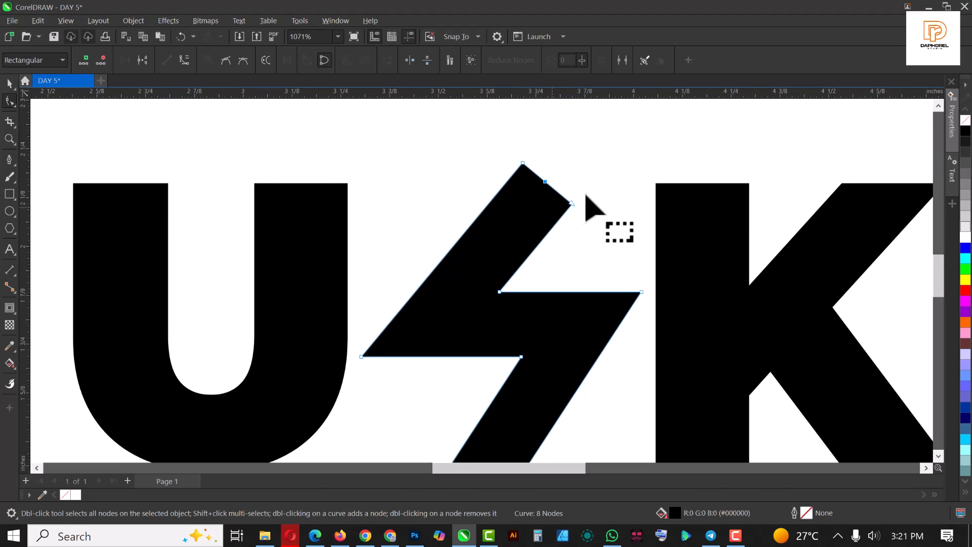
{"action": "left_click_drag", "start_coordinate": [572, 203], "coordinate": [528, 180]}
{"action": "key", "text": "Delete"}
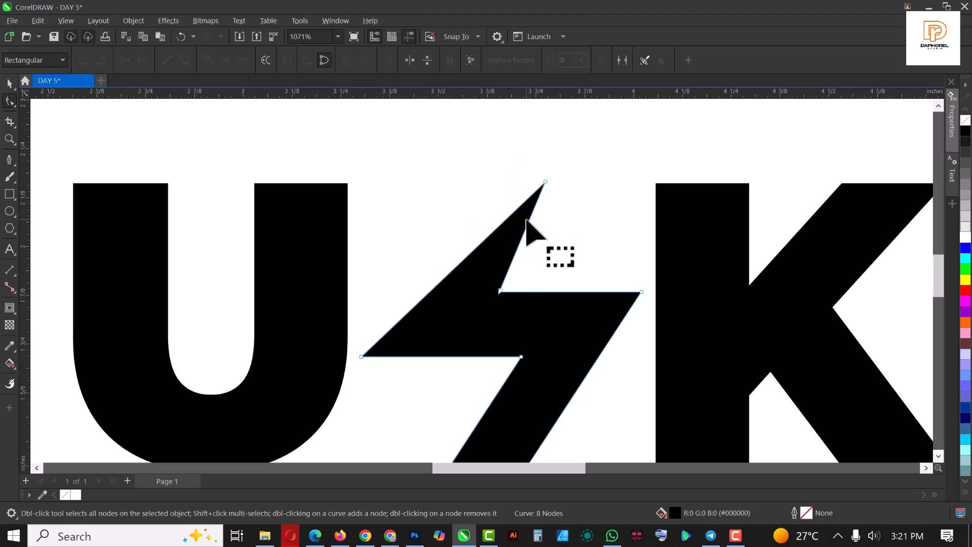
Step: Reshape the blunt lower end of the bolt into a single point at the middle of its end edge
{"action": "scroll", "coordinate": [520, 172], "scroll_direction": "down", "scroll_amount": 2}
{"action": "scroll", "coordinate": [521, 175], "scroll_direction": "down", "scroll_amount": 1}
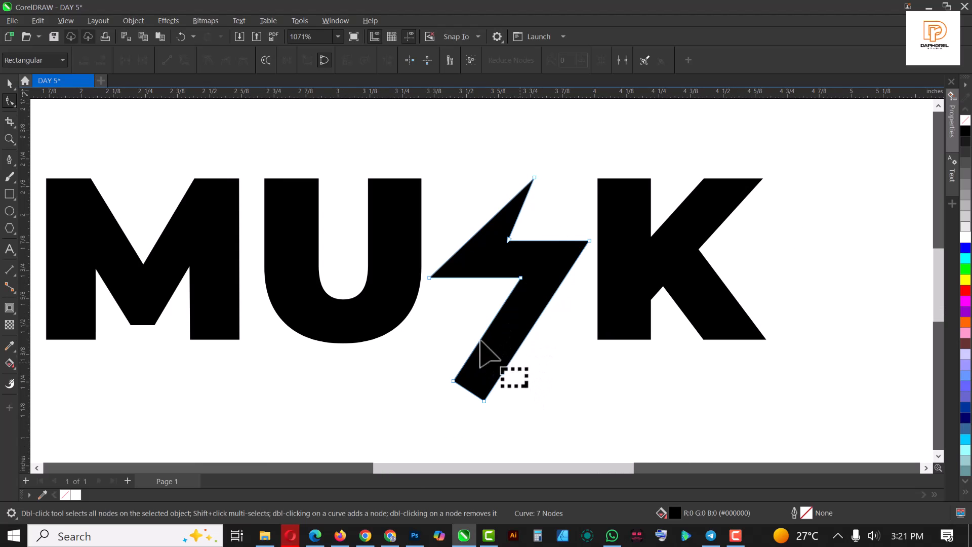
{"action": "scroll", "coordinate": [470, 397], "scroll_direction": "up", "scroll_amount": 3}
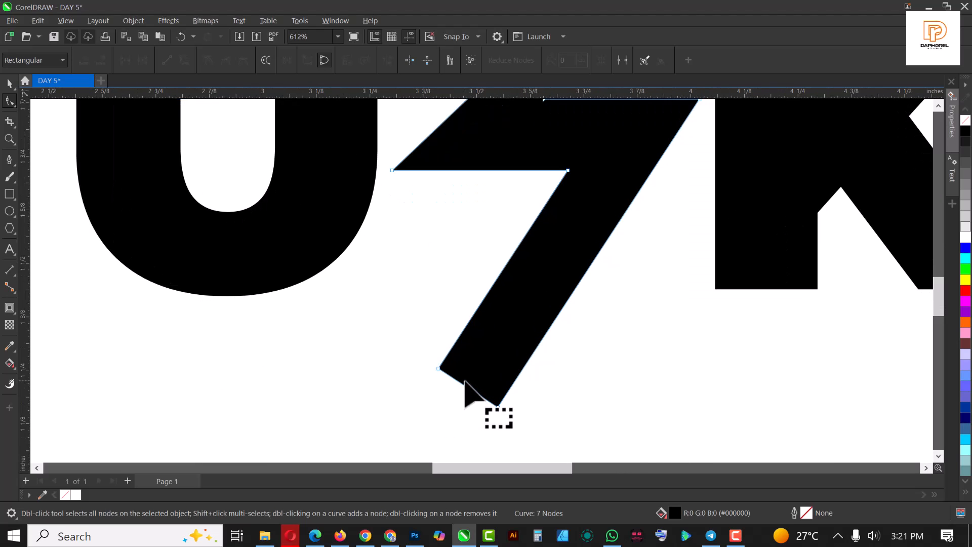
{"action": "double_click", "coordinate": [465, 385]}
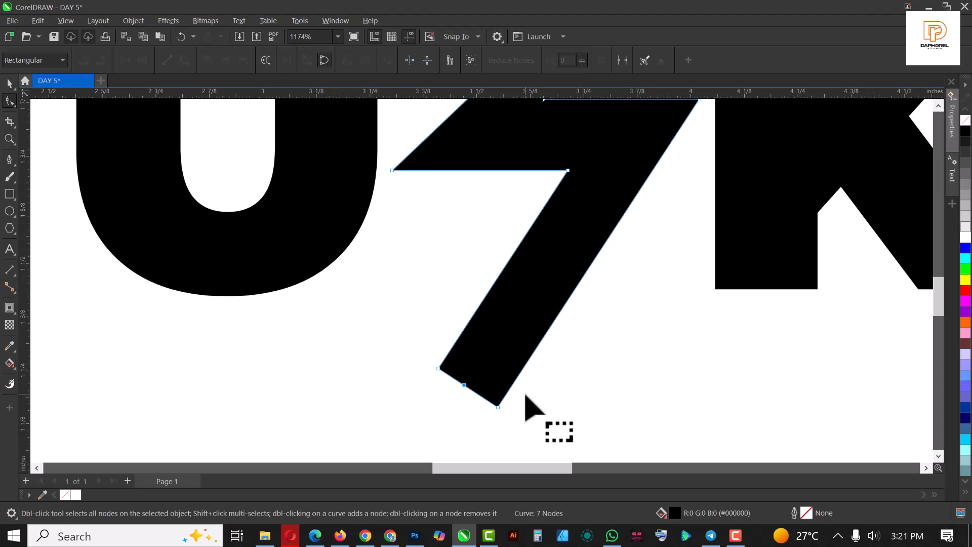
{"action": "left_click_drag", "start_coordinate": [527, 406], "coordinate": [491, 428]}
{"action": "key", "text": "Delete"}
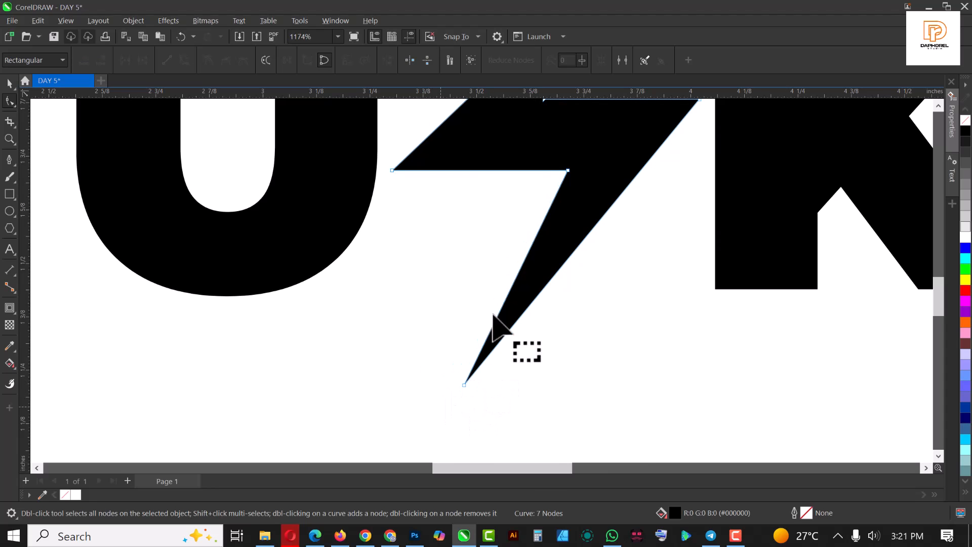
Step: Adjust the bolt's side corners to narrow it and slant the left arm's lower edge, then scale it to about 0.64 by 0.98 inches
{"action": "scroll", "coordinate": [502, 304], "scroll_direction": "down", "scroll_amount": 3}
{"action": "scroll", "coordinate": [486, 227], "scroll_direction": "up", "scroll_amount": 1}
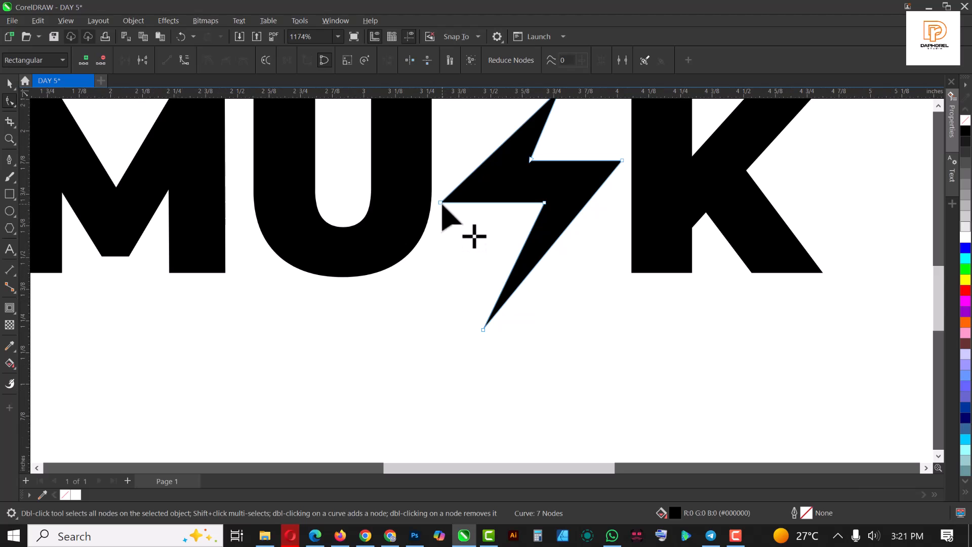
{"action": "left_click_drag", "start_coordinate": [445, 212], "coordinate": [535, 238]}
{"action": "scroll", "coordinate": [491, 256], "scroll_direction": "down", "scroll_amount": 2}
{"action": "key", "text": "space"}
{"action": "left_click_drag", "start_coordinate": [570, 293], "coordinate": [573, 298]}
{"action": "scroll", "coordinate": [517, 197], "scroll_direction": "down", "scroll_amount": 5}
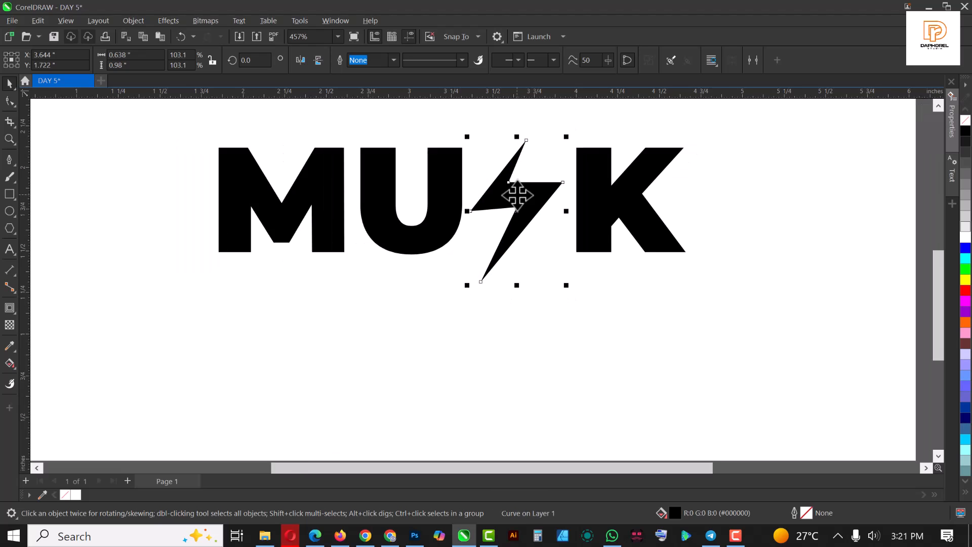
Step: Enlarge the lightning bolt to about 0.66 by 1.01 inches in the gap between U and K
{"action": "scroll", "coordinate": [527, 254], "scroll_direction": "up", "scroll_amount": 5}
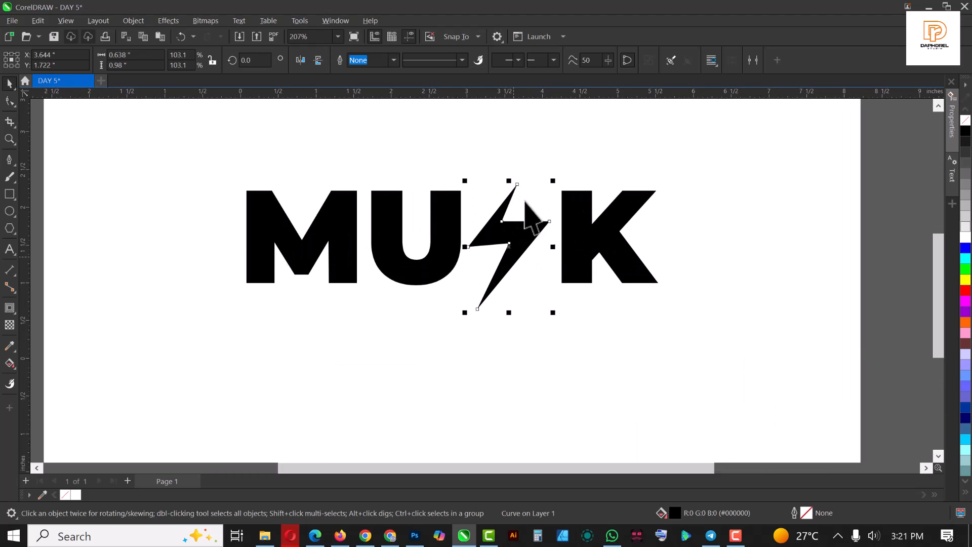
{"action": "left_click", "coordinate": [550, 218]}
{"action": "left_click_drag", "start_coordinate": [564, 162], "coordinate": [567, 158]}
{"action": "scroll", "coordinate": [527, 271], "scroll_direction": "down", "scroll_amount": 5}
{"action": "left_click", "coordinate": [770, 239]}
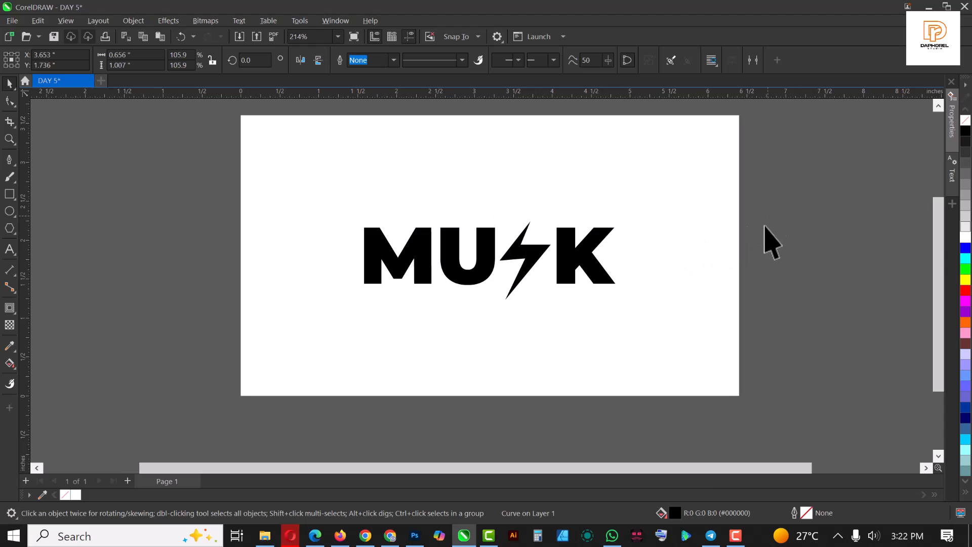
Step: Nudge the M slightly toward the U to tighten the gap between the two letters
{"action": "scroll", "coordinate": [514, 253], "scroll_direction": "up", "scroll_amount": 4}
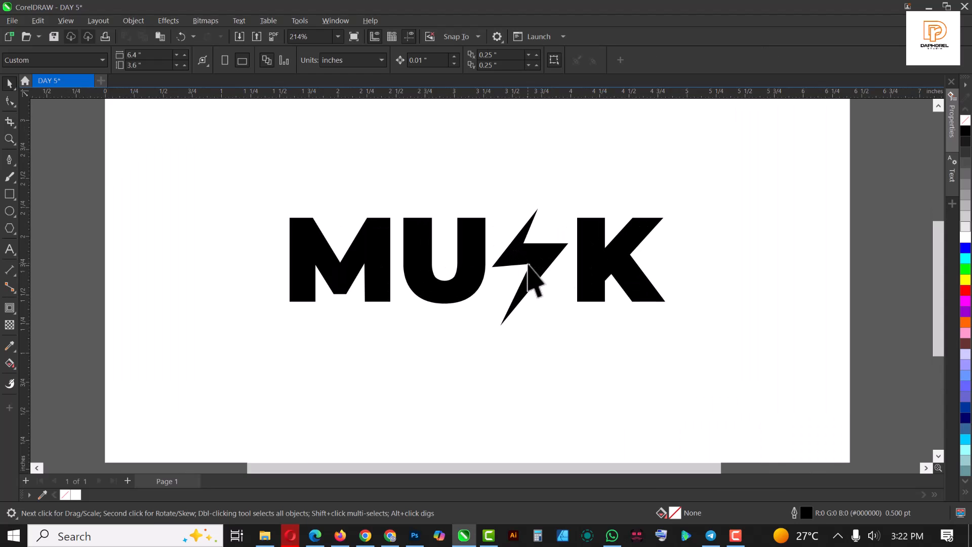
{"action": "scroll", "coordinate": [519, 233], "scroll_direction": "down", "scroll_amount": 2}
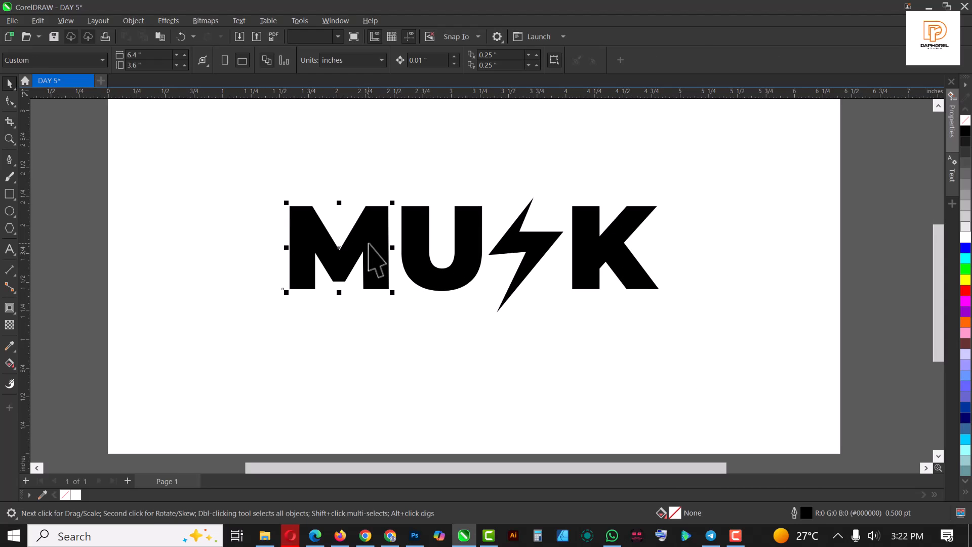
{"action": "key", "text": "Right"}
{"action": "key", "text": "Right"}
{"action": "key", "text": "Right"}
{"action": "key", "text": "Right"}
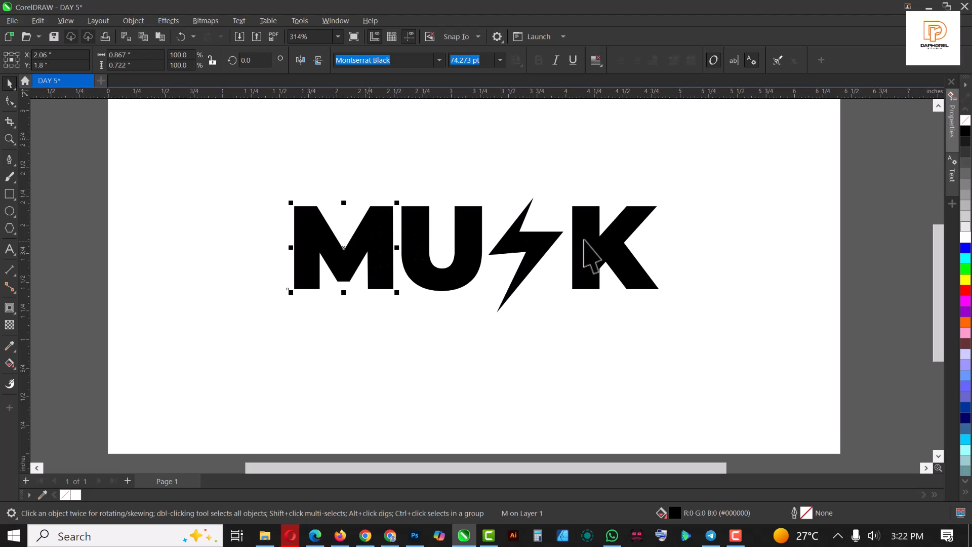
{"action": "left_click", "coordinate": [583, 243]}
{"action": "scroll", "coordinate": [554, 282], "scroll_direction": "down", "scroll_amount": 3}
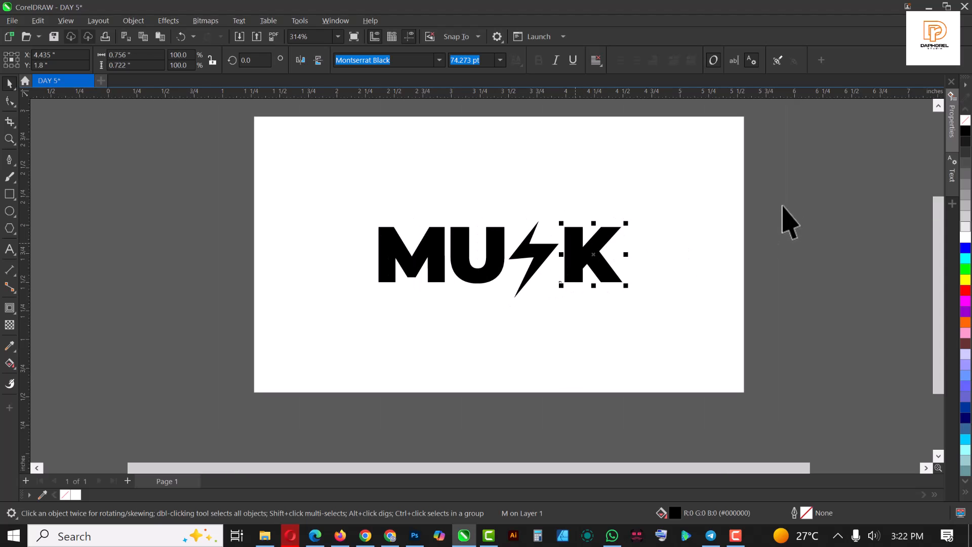
Step: Weld the letters M, U and K and the lightning bolt into one shape
{"action": "left_click_drag", "start_coordinate": [790, 198], "coordinate": [332, 319]}
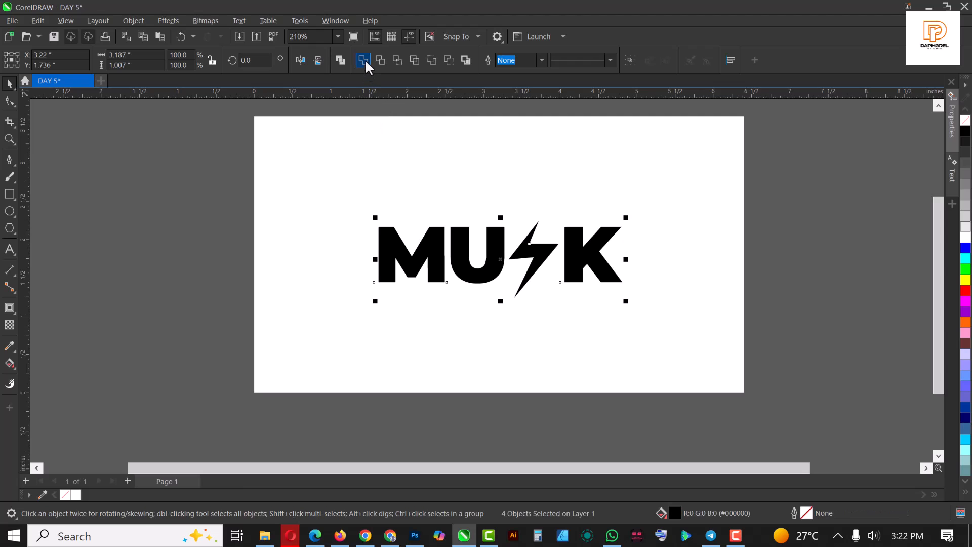
{"action": "left_click", "coordinate": [363, 60]}
{"action": "scroll", "coordinate": [450, 254], "scroll_direction": "down", "scroll_amount": 3}
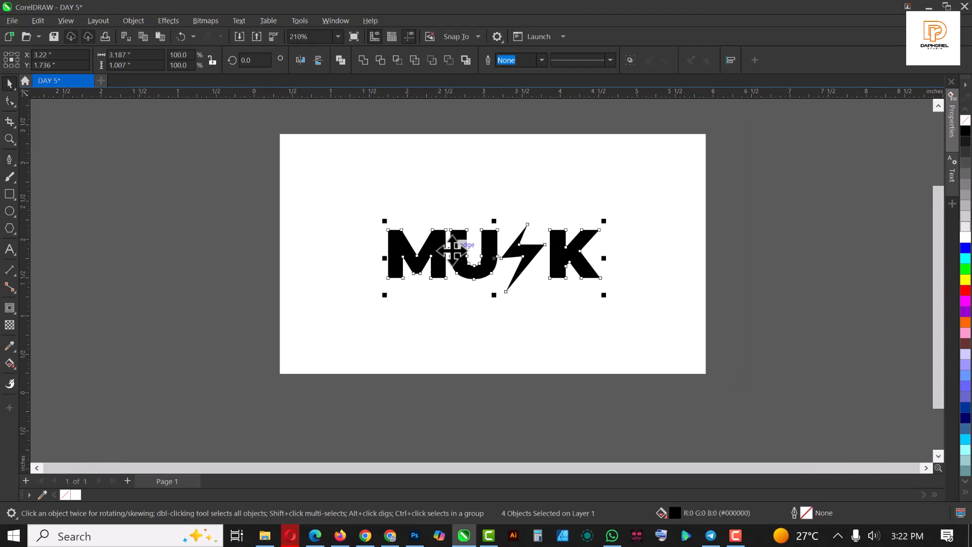
{"action": "left_click", "coordinate": [454, 284]}
{"action": "scroll", "coordinate": [502, 276], "scroll_direction": "up", "scroll_amount": 3}
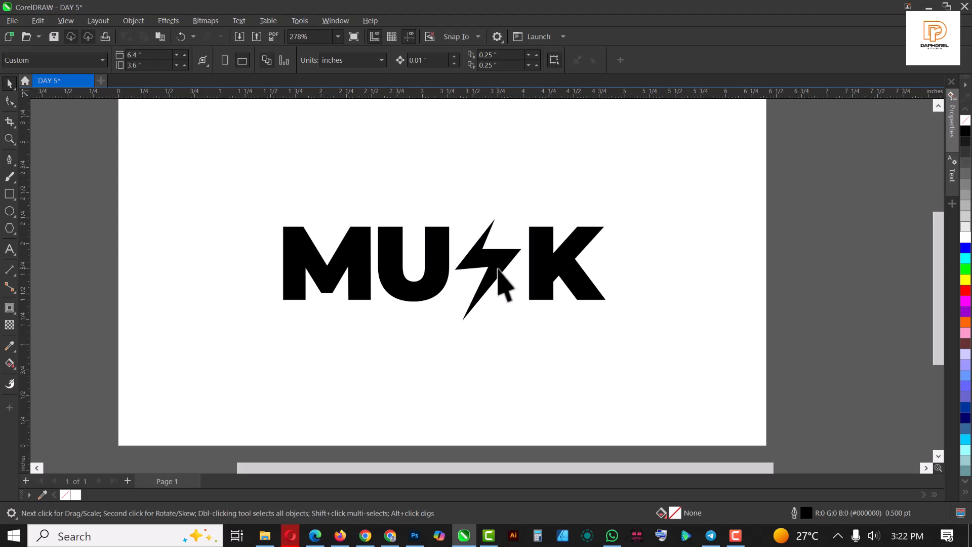
{"action": "left_click", "coordinate": [497, 268]}
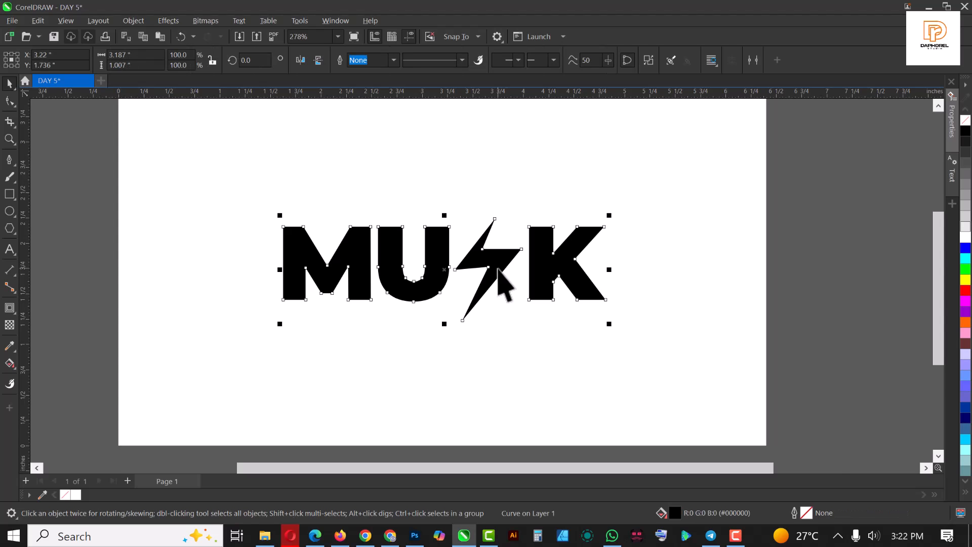
Step: Add the text SOLAR below the wordmark and set its font to Monument Extended
{"action": "scroll", "coordinate": [496, 266], "scroll_direction": "down", "scroll_amount": 3}
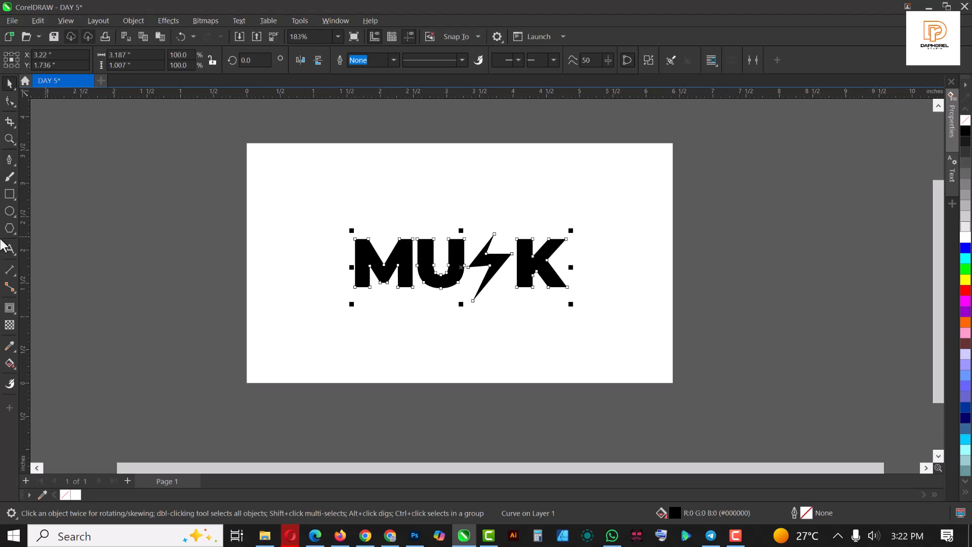
{"action": "left_click", "coordinate": [424, 355]}
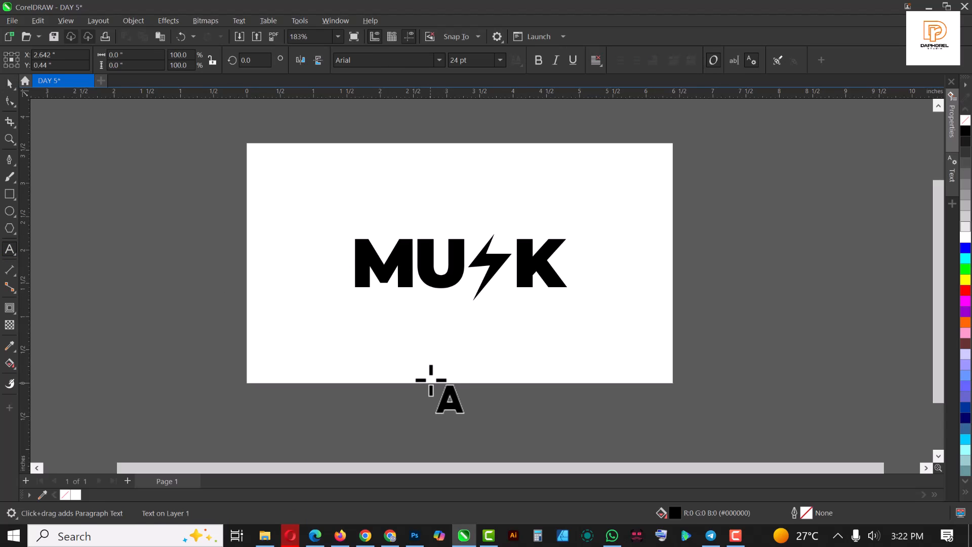
{"action": "type", "text": "SOLAR"}
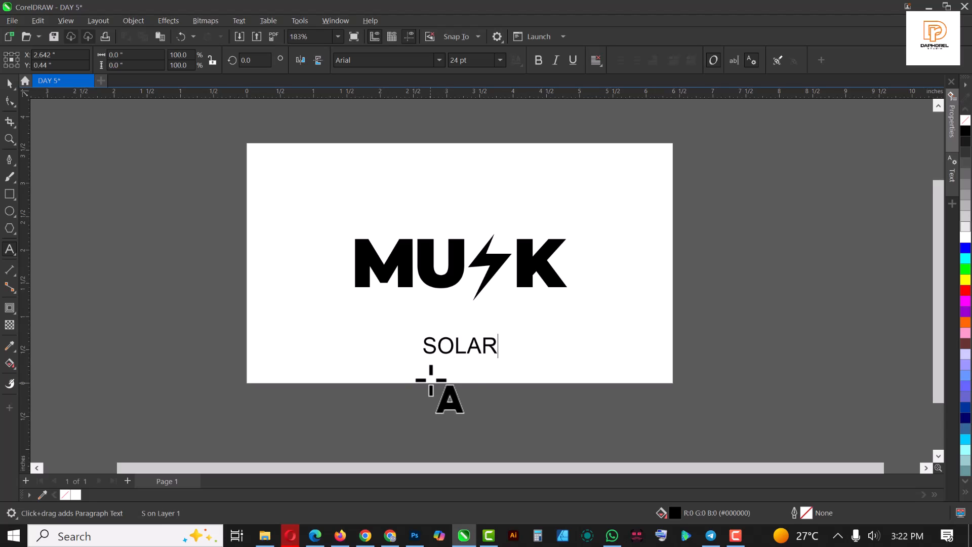
{"action": "key", "text": "ctrl+space"}
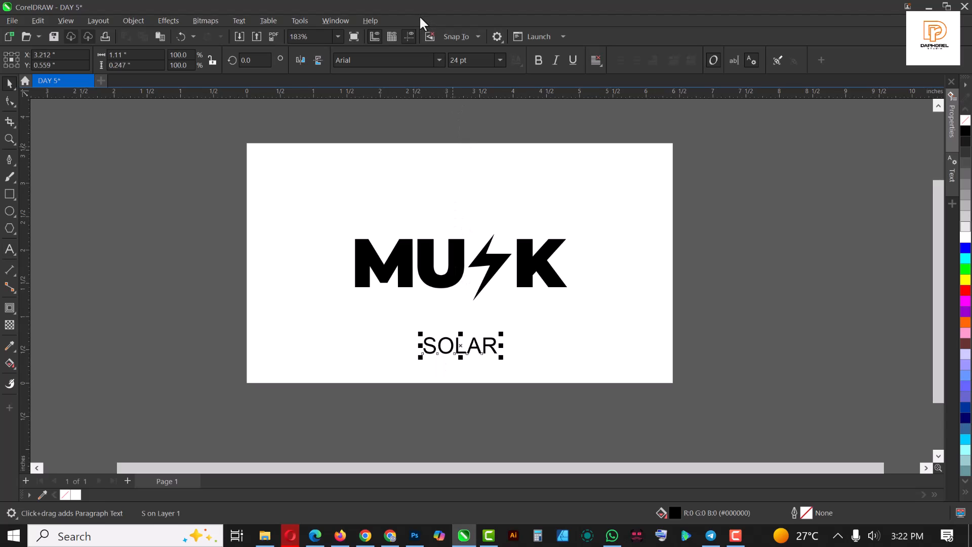
{"action": "left_click", "coordinate": [437, 60]}
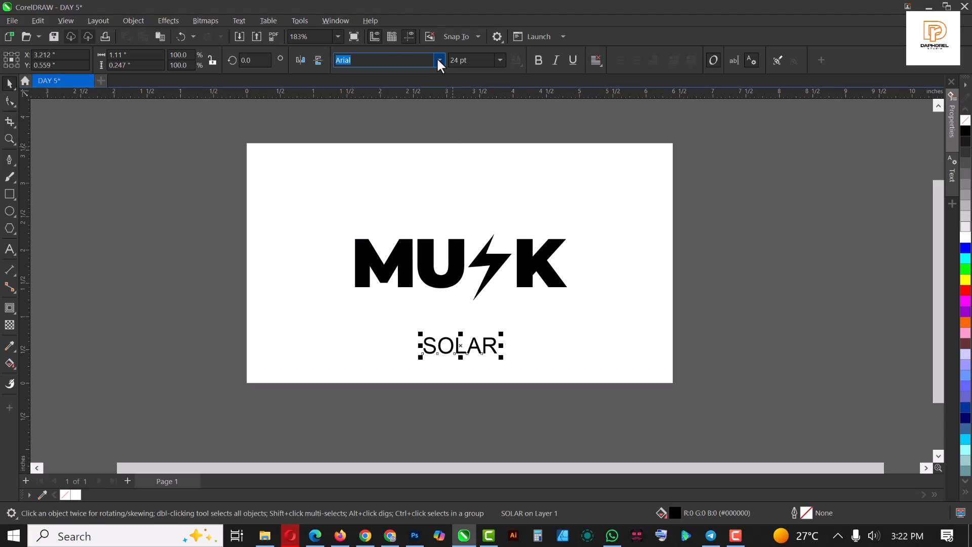
{"action": "left_click", "coordinate": [439, 60]}
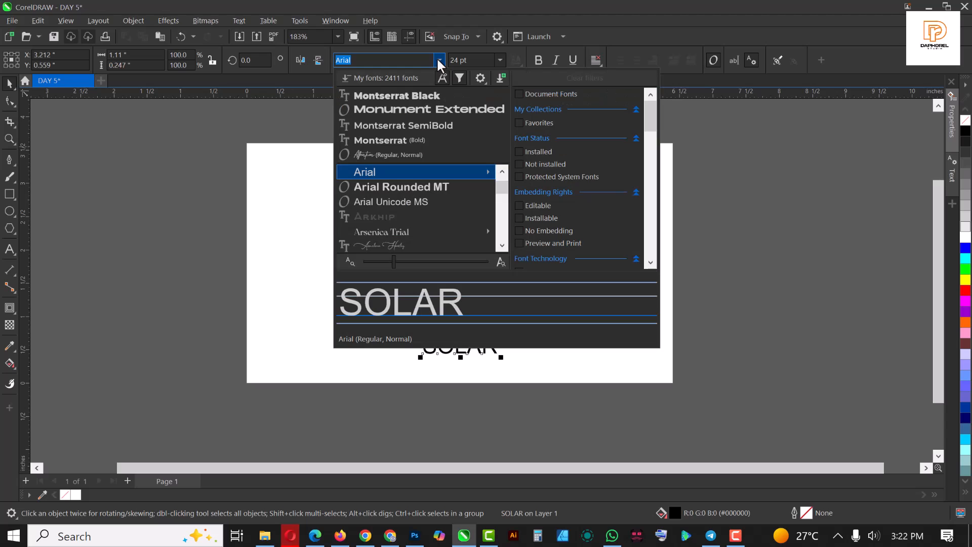
{"action": "key", "text": "Escape"}
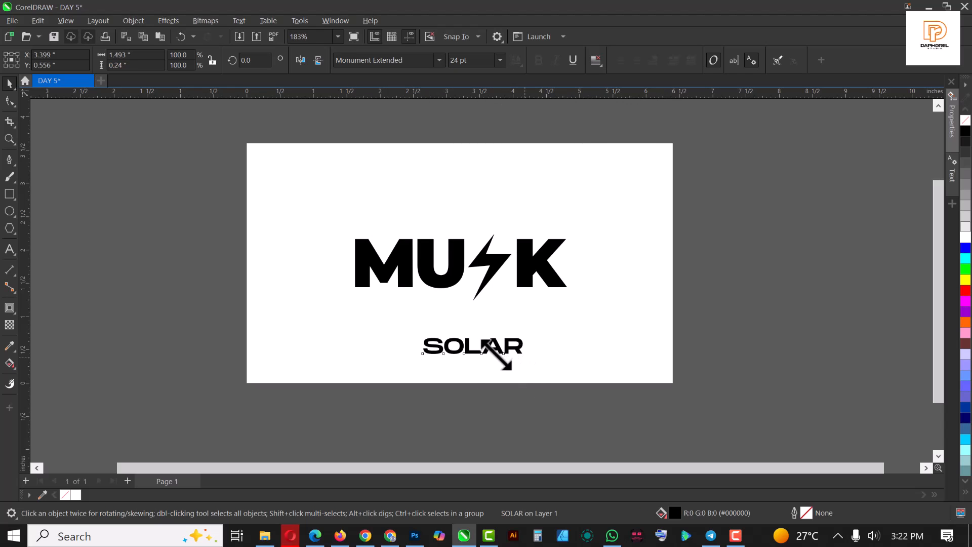
Step: Widen SOLAR's letter spacing, reduce it to about 10.6 pt and centre it close beneath the MUSK wordmark
{"action": "left_click_drag", "start_coordinate": [497, 354], "coordinate": [588, 353]}
{"action": "key", "text": "F10"}
{"action": "key", "text": "space"}
{"action": "left_click_drag", "start_coordinate": [503, 342], "coordinate": [459, 306]}
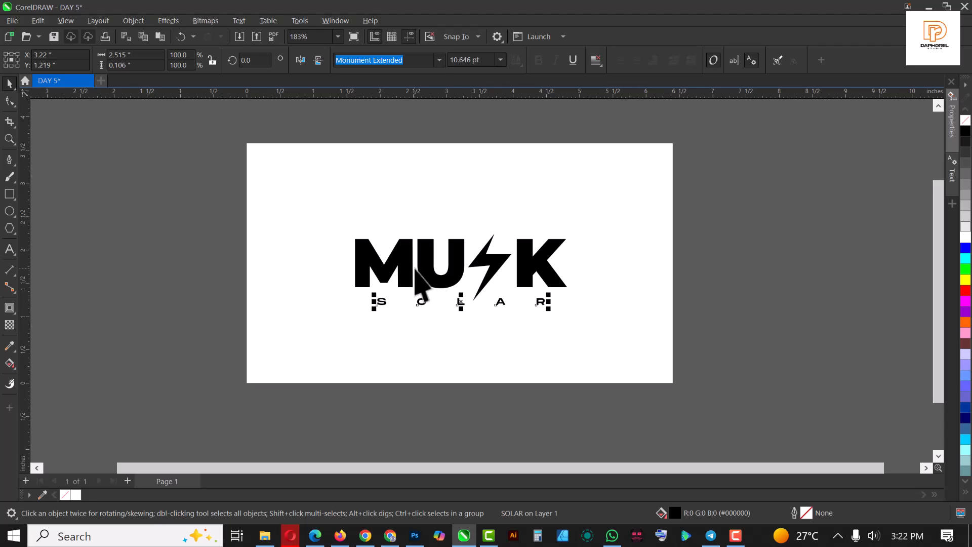
{"action": "left_click", "coordinate": [789, 219]}
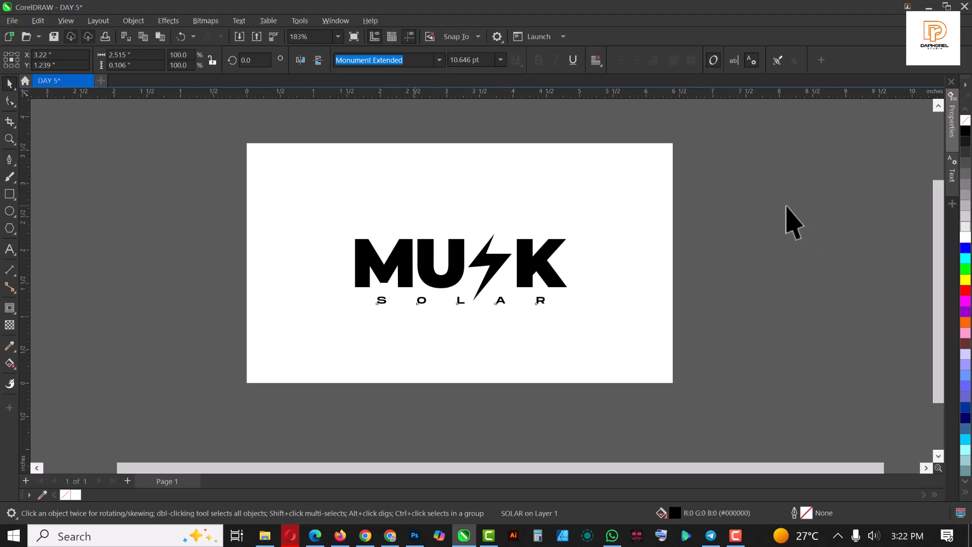
{"action": "scroll", "coordinate": [459, 203], "scroll_direction": "down", "scroll_amount": 1}
{"action": "scroll", "coordinate": [430, 288], "scroll_direction": "up", "scroll_amount": 4}
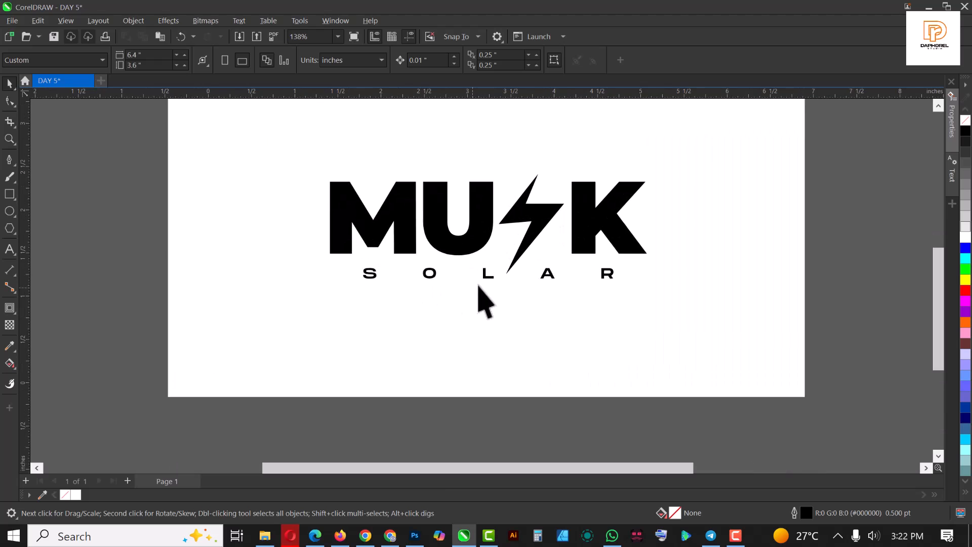
Step: Place a copy of the whole logo, wordmark and SOLAR text, outside the page on its left side
{"action": "scroll", "coordinate": [587, 283], "scroll_direction": "down", "scroll_amount": 5}
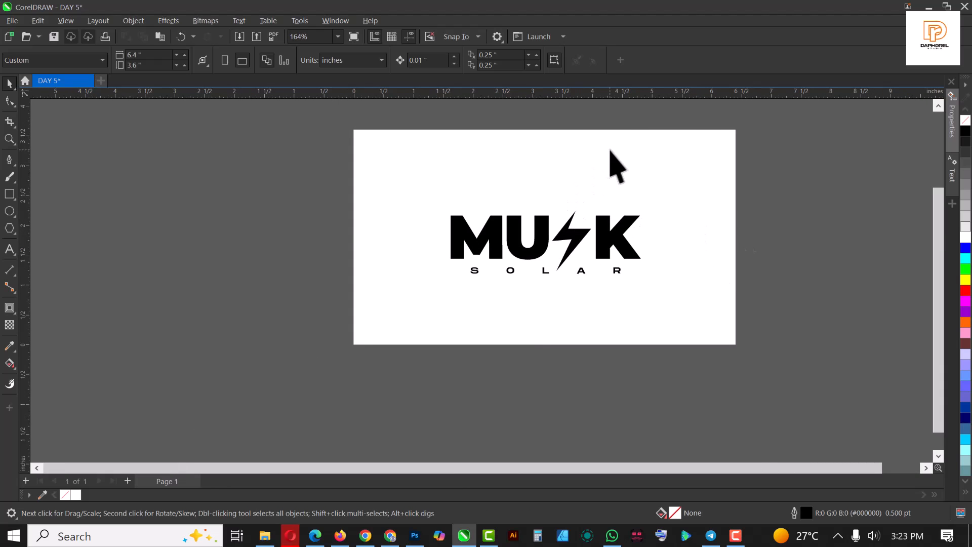
{"action": "left_click", "coordinate": [574, 258]}
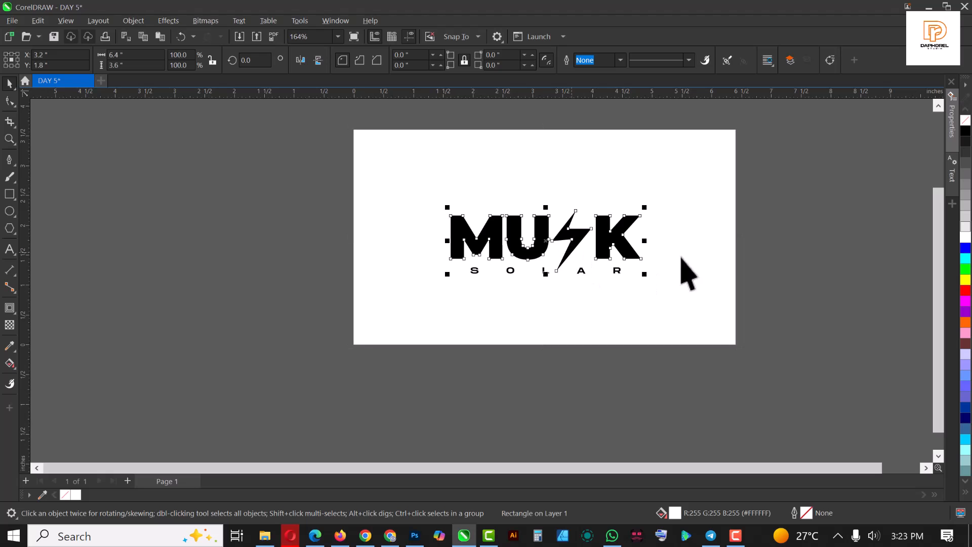
{"action": "left_click_drag", "start_coordinate": [784, 187], "coordinate": [440, 303]}
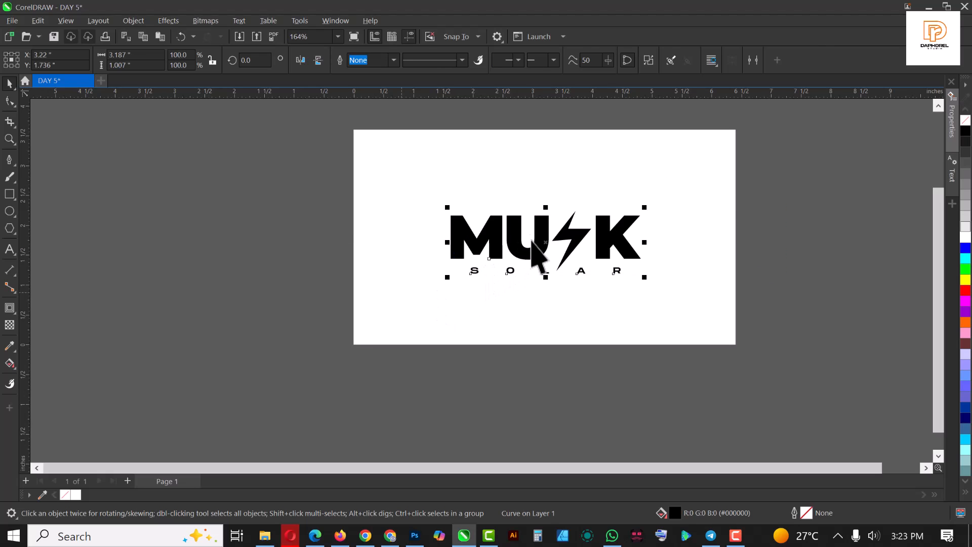
{"action": "left_click_drag", "start_coordinate": [544, 238], "coordinate": [246, 239]}
{"action": "left_click", "coordinate": [266, 351]}
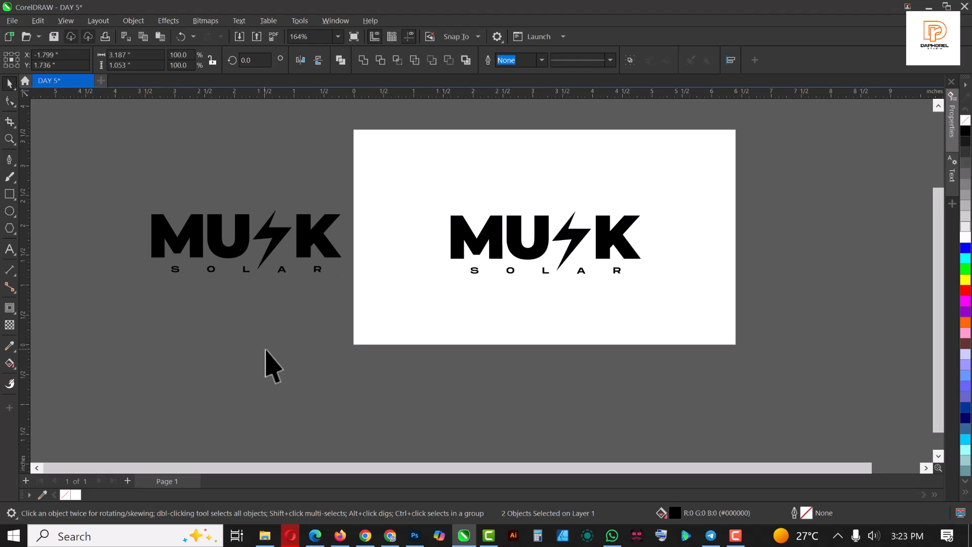
Step: Move SOLAR lower on the page and add a one-step 0.08-inch orange outside contour to the MUSK wordmark
{"action": "left_click_drag", "start_coordinate": [546, 277], "coordinate": [549, 301]}
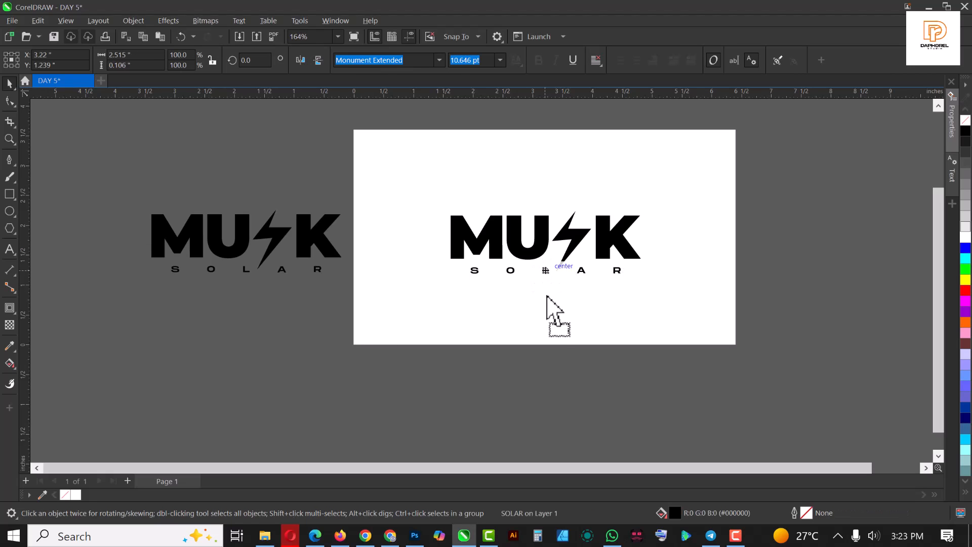
{"action": "left_click", "coordinate": [566, 244]}
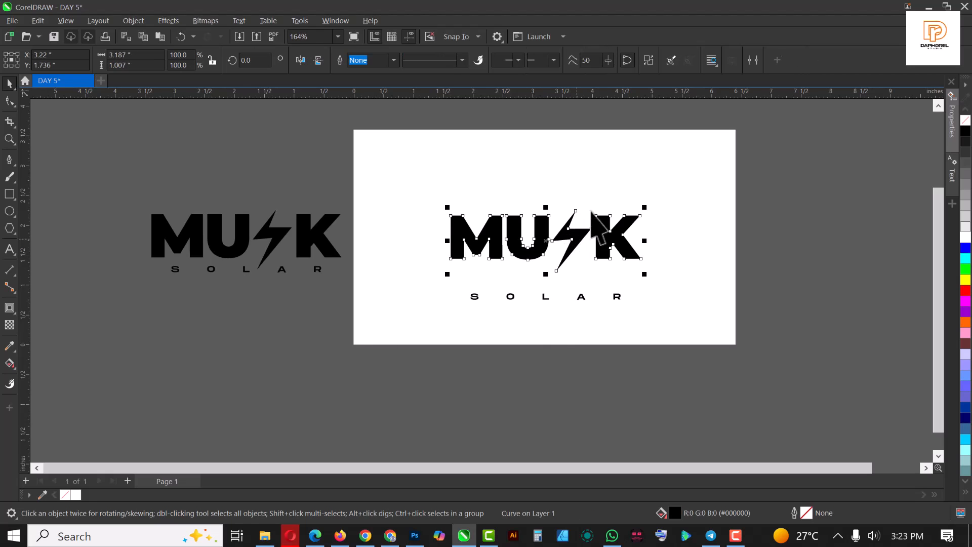
{"action": "left_click", "coordinate": [11, 308]}
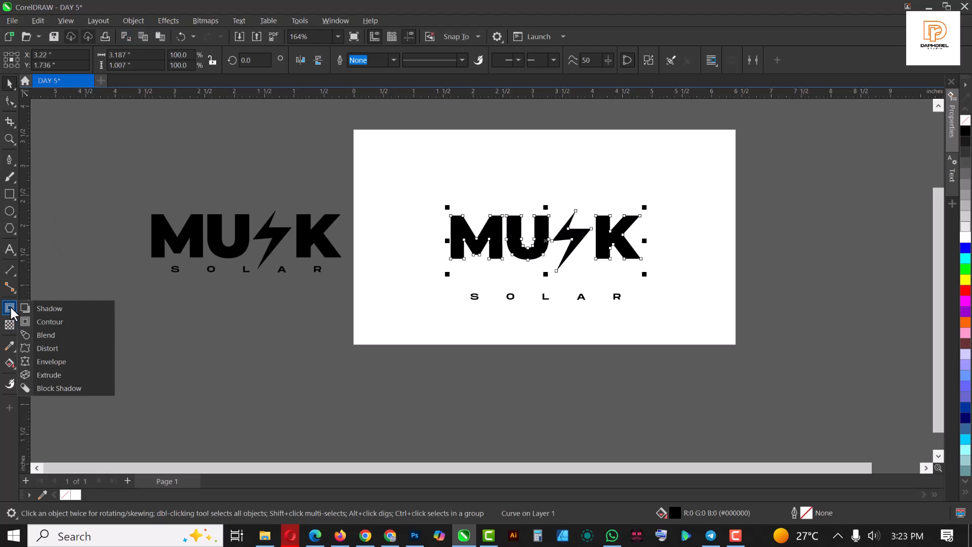
{"action": "left_click", "coordinate": [54, 321]}
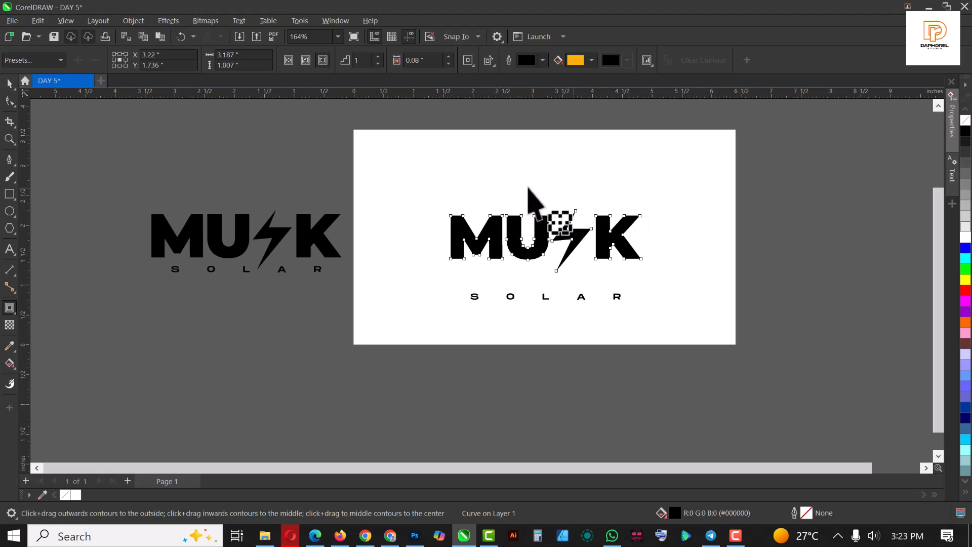
{"action": "left_click", "coordinate": [449, 57]}
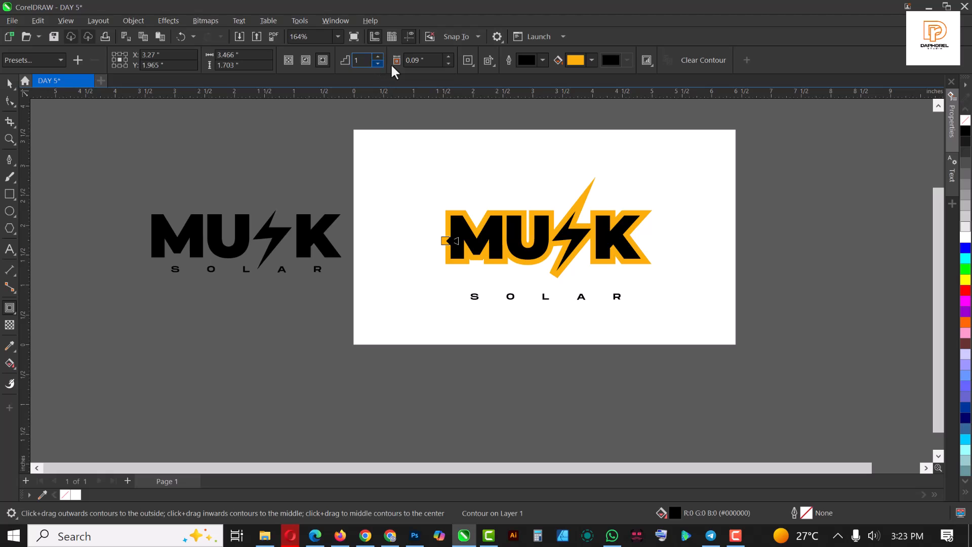
{"action": "left_click", "coordinate": [448, 63]}
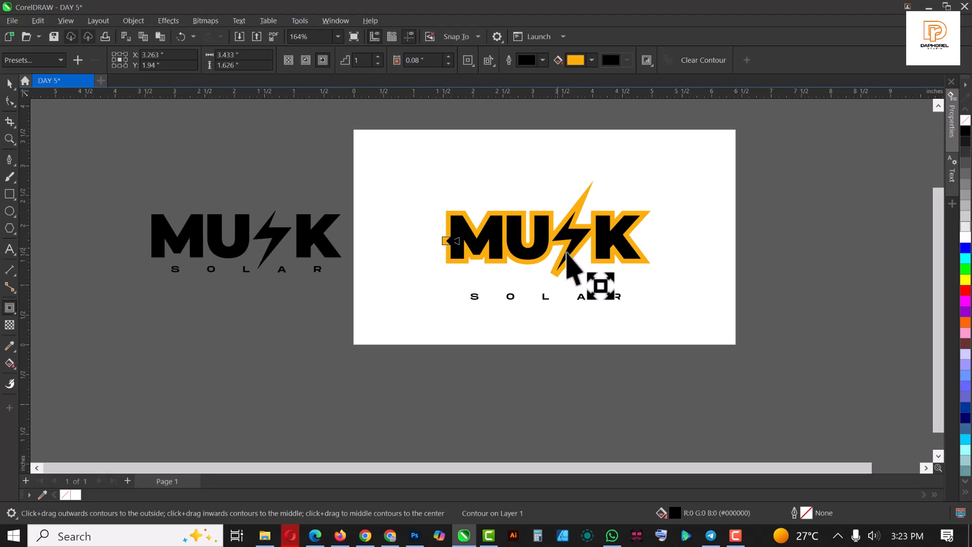
Step: Break the orange contour apart from the black wordmark so both are separate objects
{"action": "scroll", "coordinate": [579, 229], "scroll_direction": "up", "scroll_amount": 1}
{"action": "scroll", "coordinate": [579, 229], "scroll_direction": "up", "scroll_amount": 4}
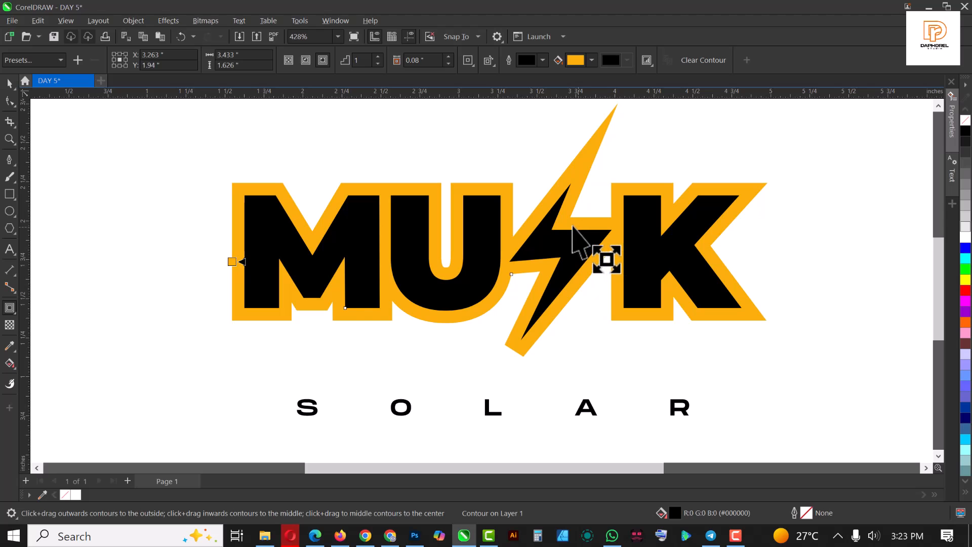
{"action": "scroll", "coordinate": [578, 231], "scroll_direction": "down", "scroll_amount": 1}
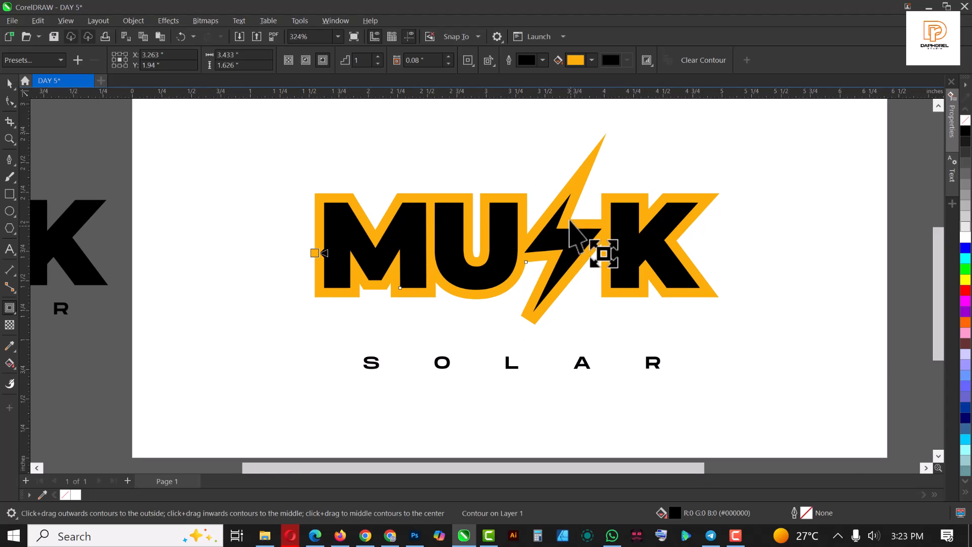
{"action": "scroll", "coordinate": [570, 226], "scroll_direction": "down", "scroll_amount": 1}
{"action": "scroll", "coordinate": [569, 222], "scroll_direction": "up", "scroll_amount": 2}
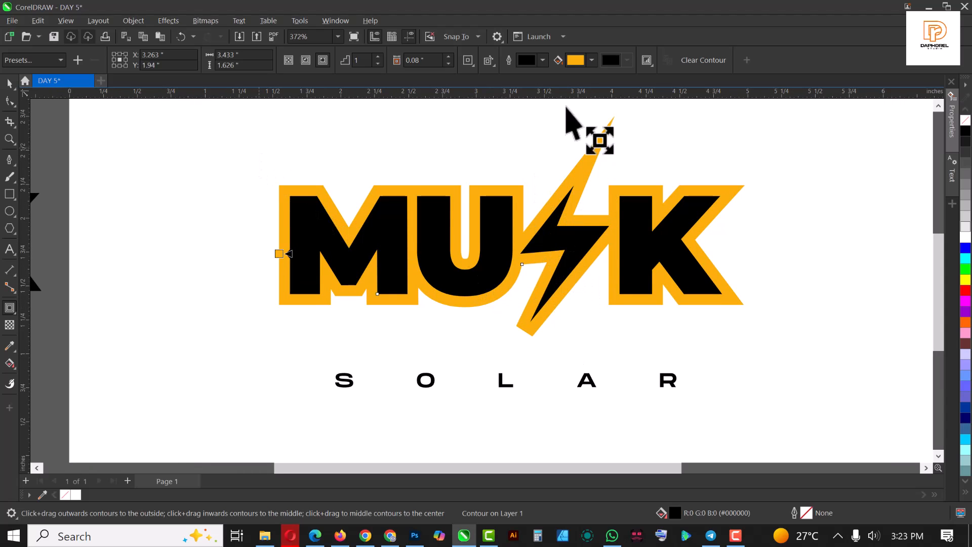
{"action": "scroll", "coordinate": [598, 229], "scroll_direction": "down", "scroll_amount": 1}
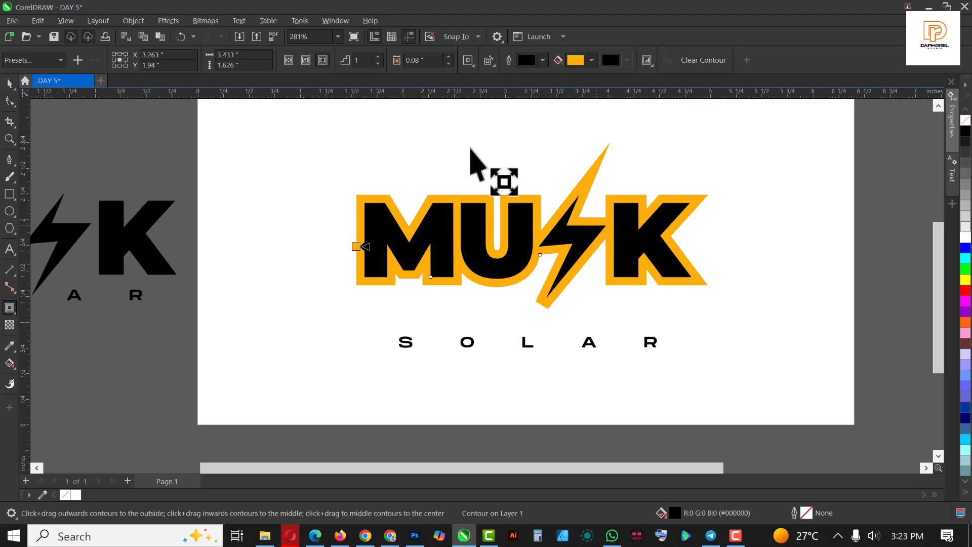
{"action": "left_click", "coordinate": [132, 20]}
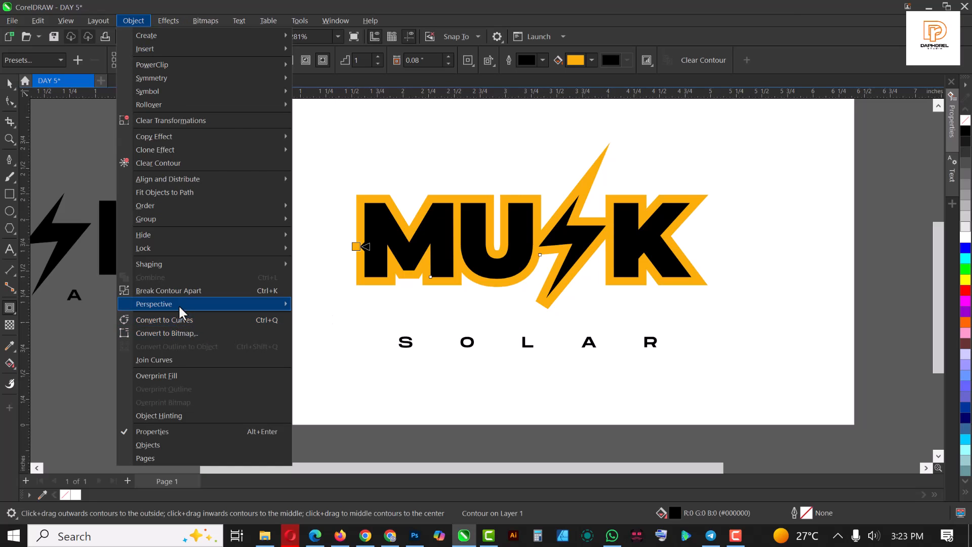
{"action": "left_click", "coordinate": [190, 290]}
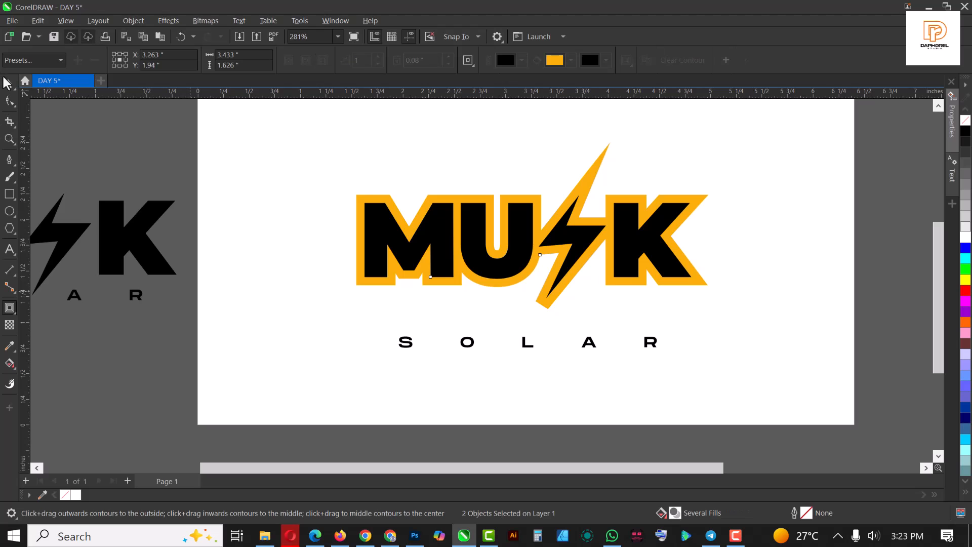
{"action": "key", "text": "space"}
{"action": "left_click", "coordinate": [364, 192]}
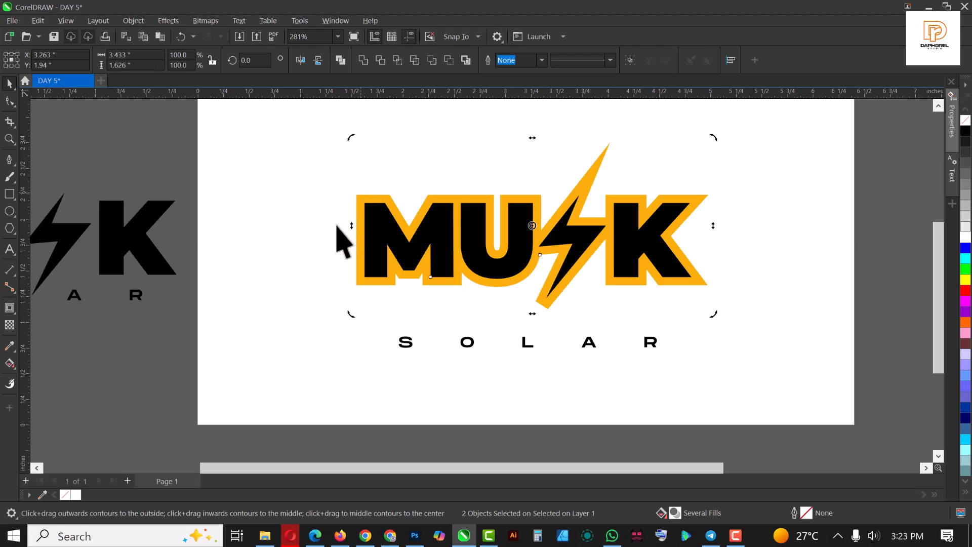
Step: Try moving the black wordmark away from its orange contour and undo the move
{"action": "left_click", "coordinate": [336, 238]}
{"action": "left_click_drag", "start_coordinate": [388, 249], "coordinate": [507, 252]}
{"action": "key", "text": "ctrl+z"}
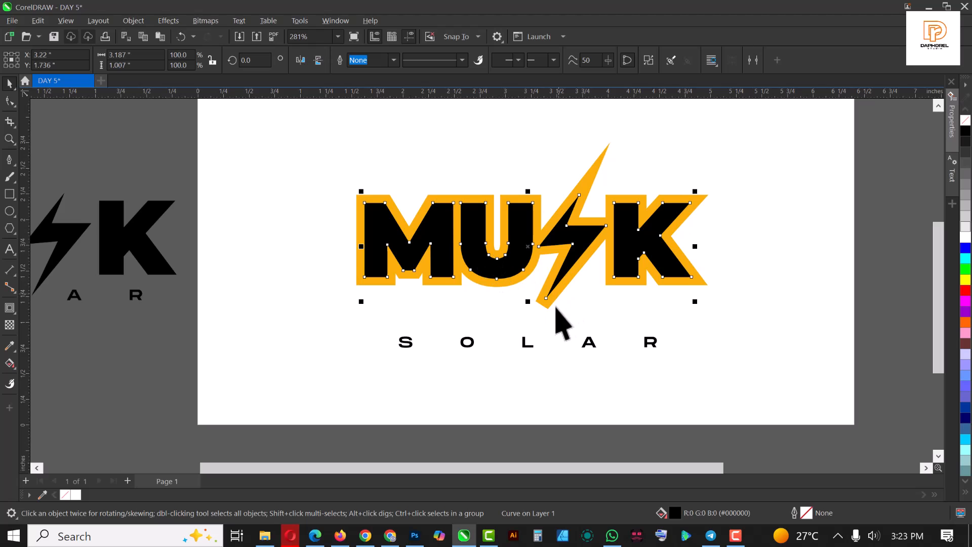
Step: Delete the surplus nodes at the orange outline's blunt lower bolt tip and pull the remaining node down into a sharp point
{"action": "left_click", "coordinate": [544, 305]}
{"action": "scroll", "coordinate": [543, 305], "scroll_direction": "up", "scroll_amount": 3}
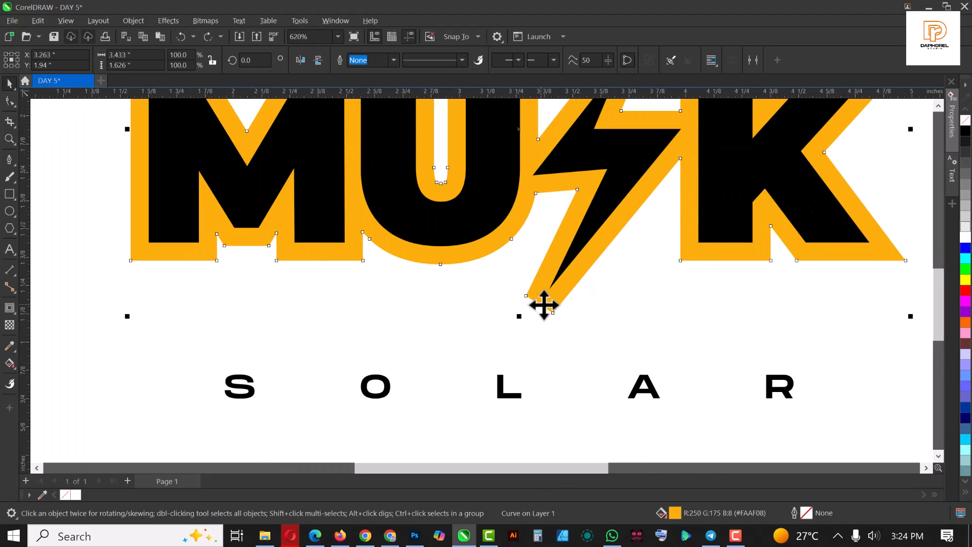
{"action": "left_click", "coordinate": [10, 103]}
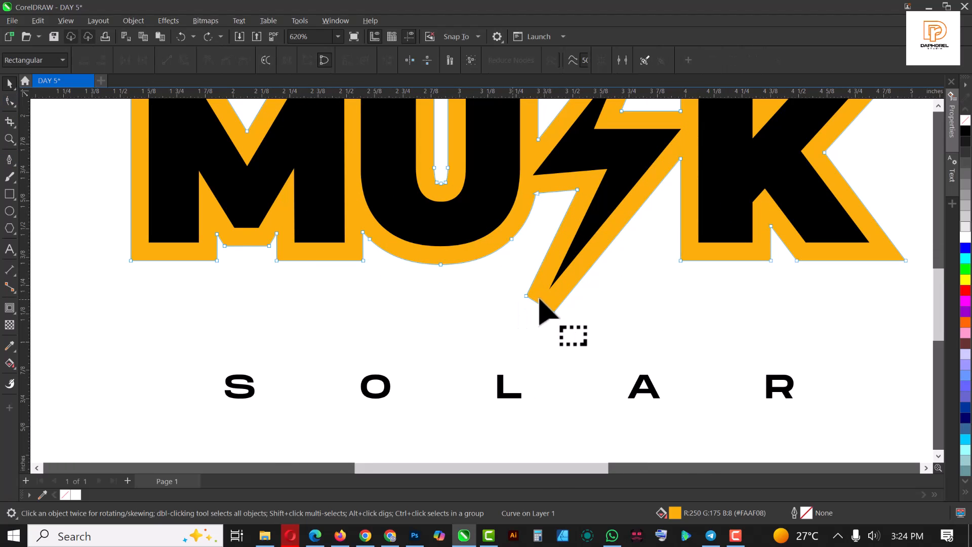
{"action": "left_click", "coordinate": [538, 303]}
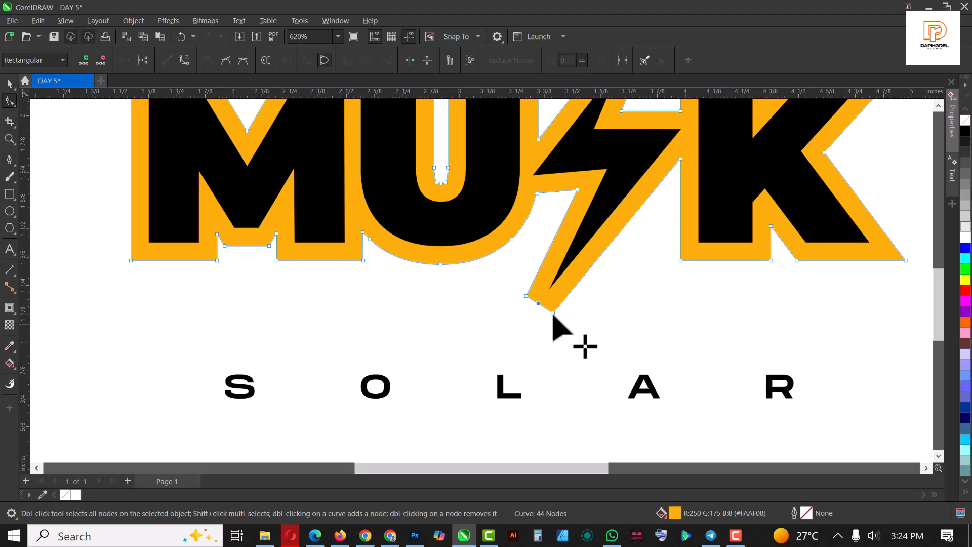
{"action": "key", "text": "Delete"}
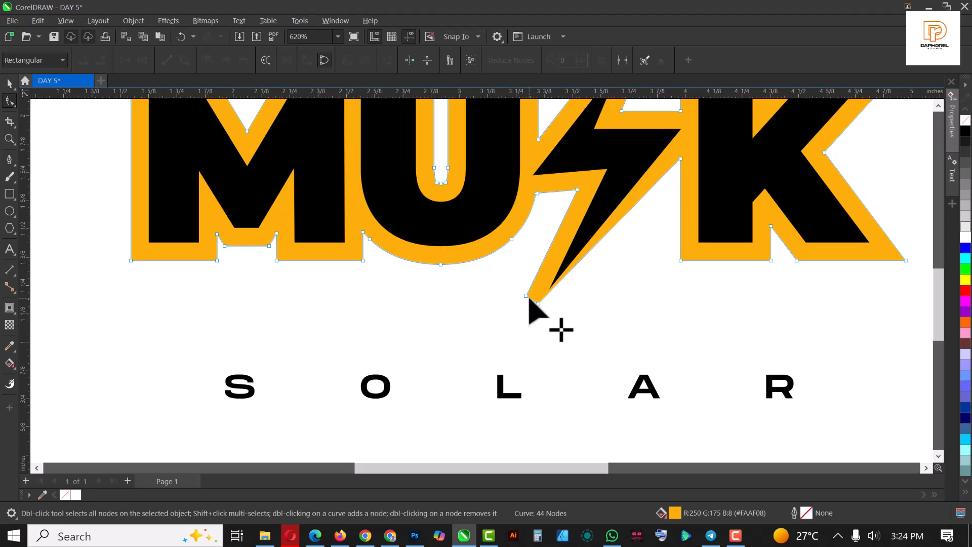
{"action": "left_click", "coordinate": [527, 297]}
{"action": "key", "text": "Delete"}
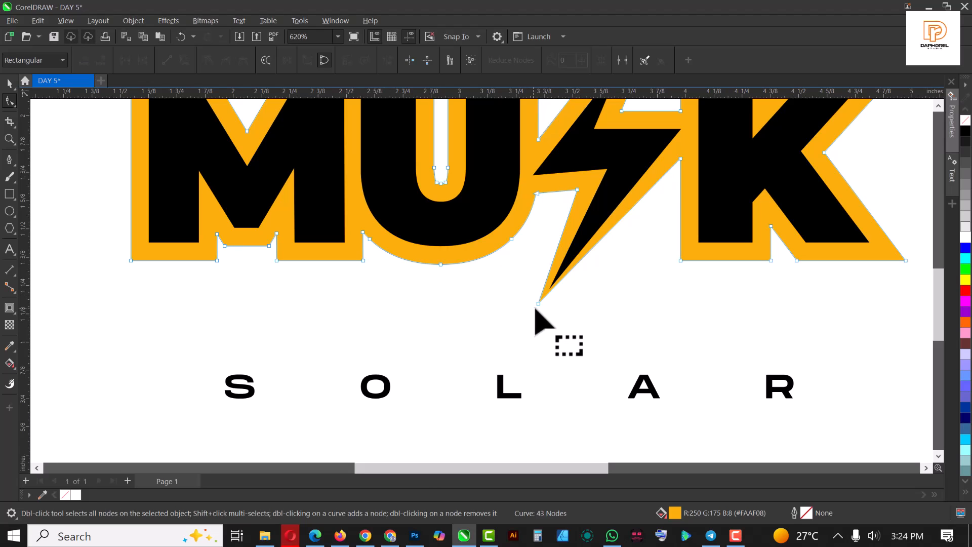
{"action": "left_click_drag", "start_coordinate": [538, 304], "coordinate": [529, 323]}
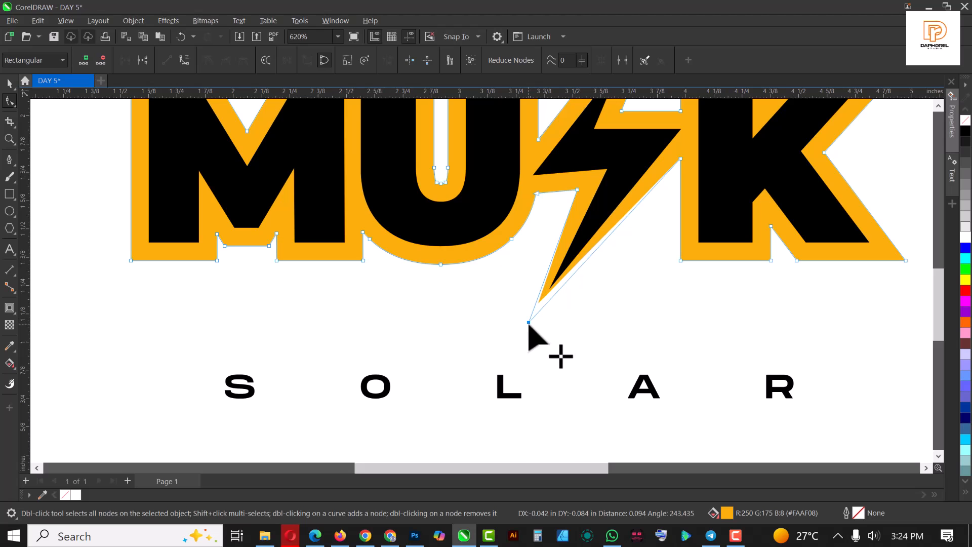
Step: Shorten the orange outline's long upper bolt tip by moving its end node in towards the black bolt
{"action": "scroll", "coordinate": [508, 304], "scroll_direction": "down", "scroll_amount": 5}
{"action": "scroll", "coordinate": [514, 282], "scroll_direction": "up", "scroll_amount": 4}
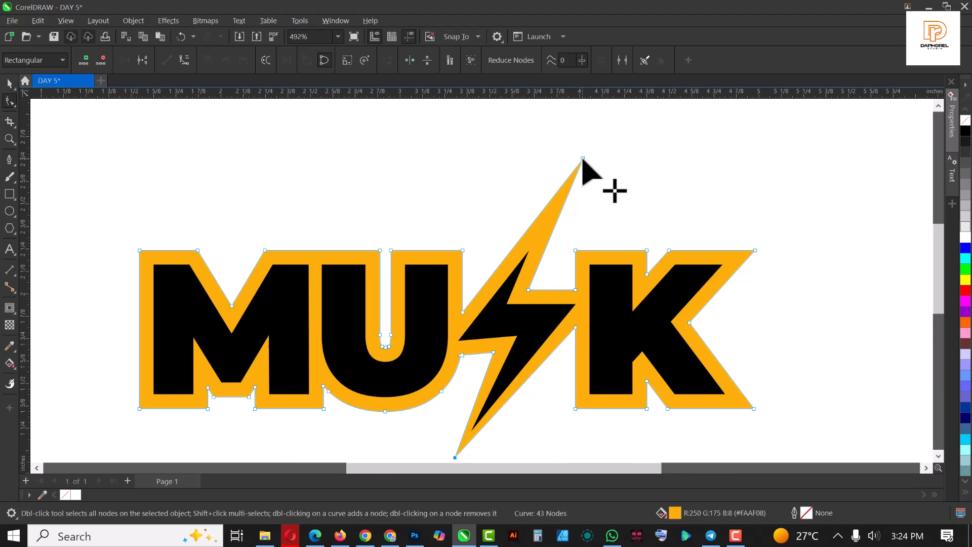
{"action": "left_click_drag", "start_coordinate": [582, 159], "coordinate": [550, 215]}
{"action": "scroll", "coordinate": [532, 293], "scroll_direction": "down", "scroll_amount": 2}
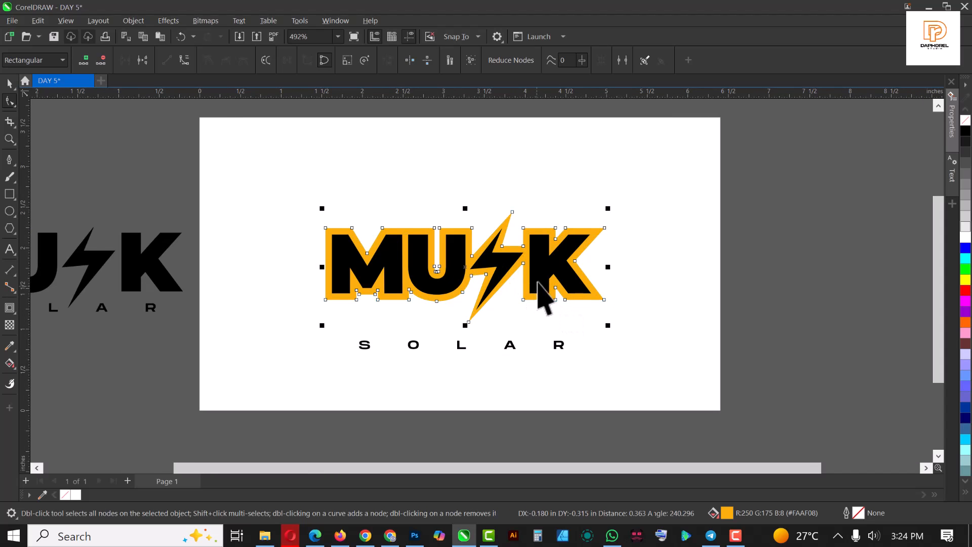
{"action": "left_click", "coordinate": [749, 298]}
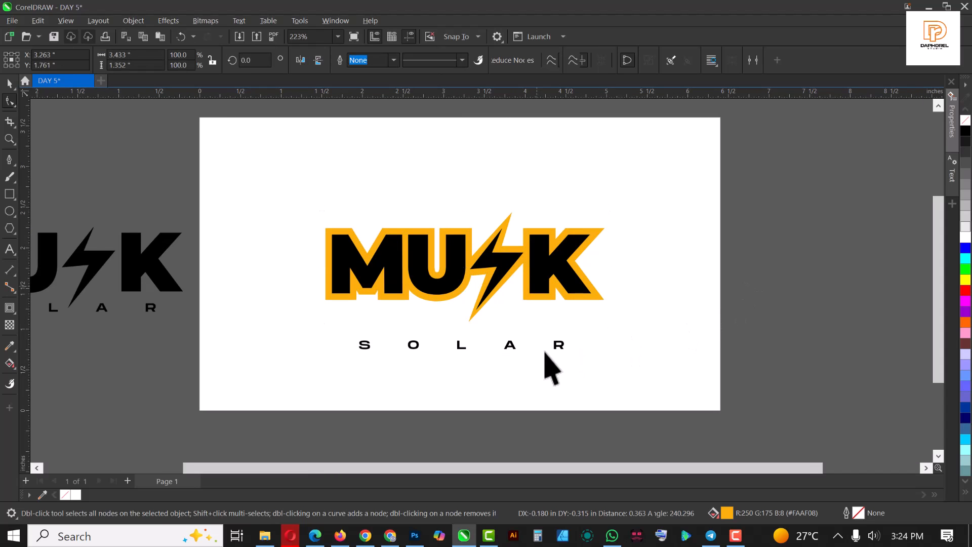
Step: Move the SOLAR text up close beneath the outlined wordmark and scale it down to 8.73 pt
{"action": "key", "text": "space"}
{"action": "left_click", "coordinate": [514, 361]}
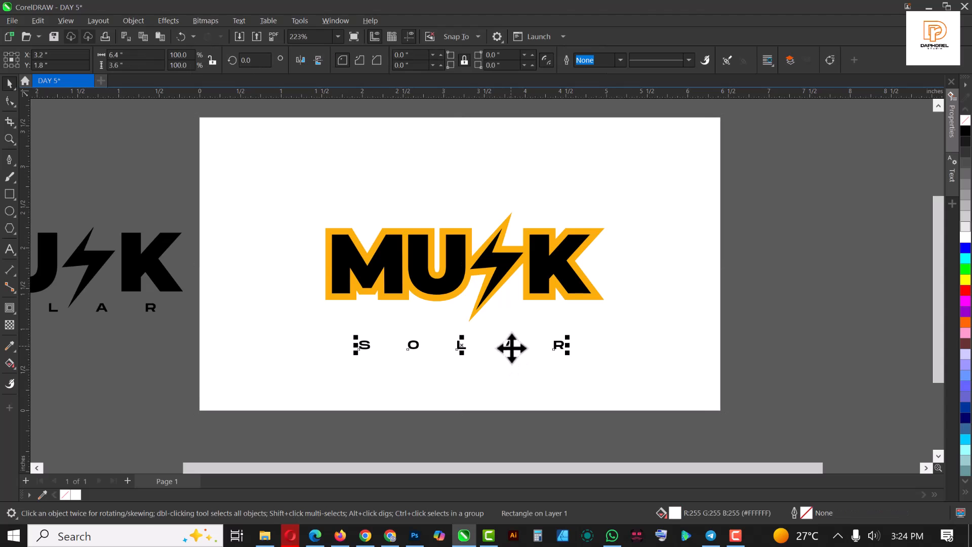
{"action": "left_click_drag", "start_coordinate": [512, 348], "coordinate": [514, 321]}
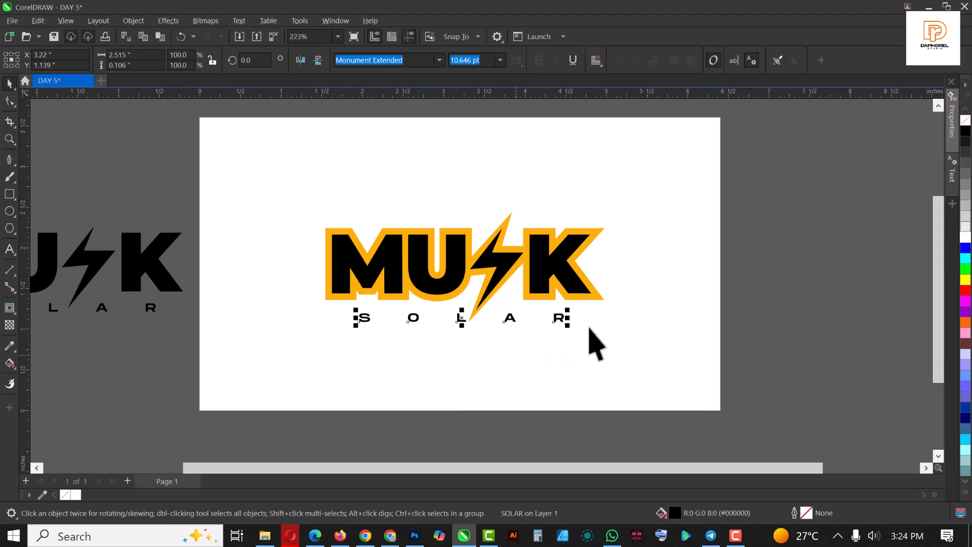
{"action": "left_click_drag", "start_coordinate": [570, 330], "coordinate": [533, 334]}
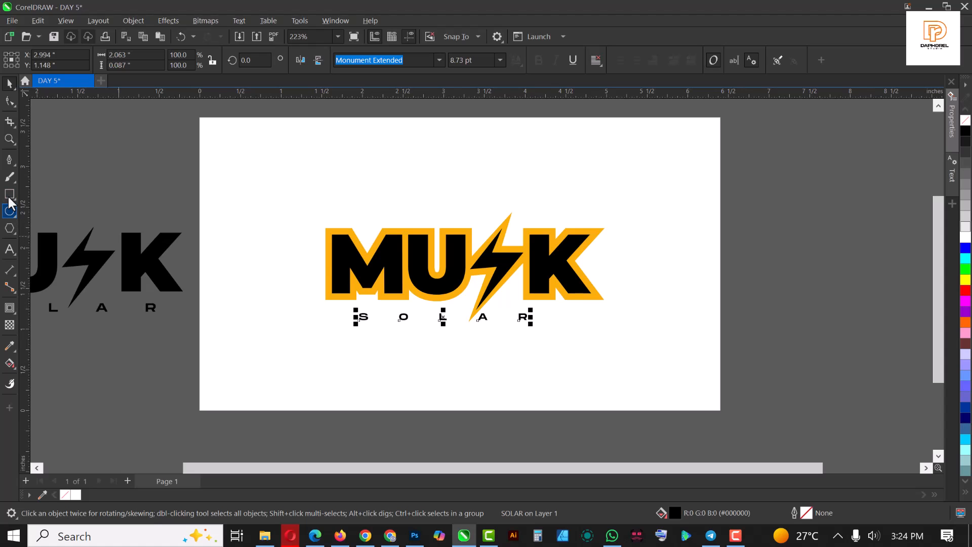
Step: Widen SOLAR's letter spacing so the text is about 2.46 inches wide beneath the wordmark
{"action": "left_click", "coordinate": [10, 103]}
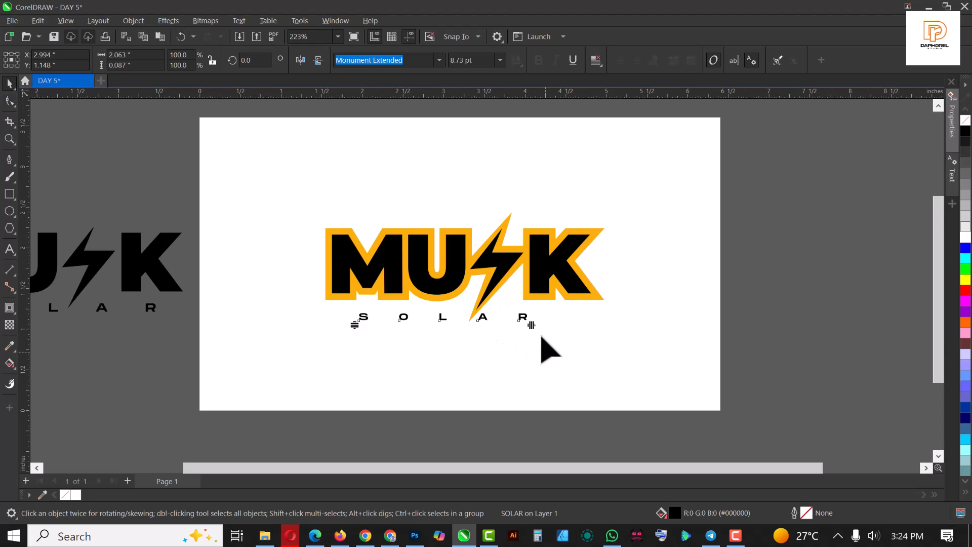
{"action": "left_click_drag", "start_coordinate": [576, 332], "coordinate": [564, 331]}
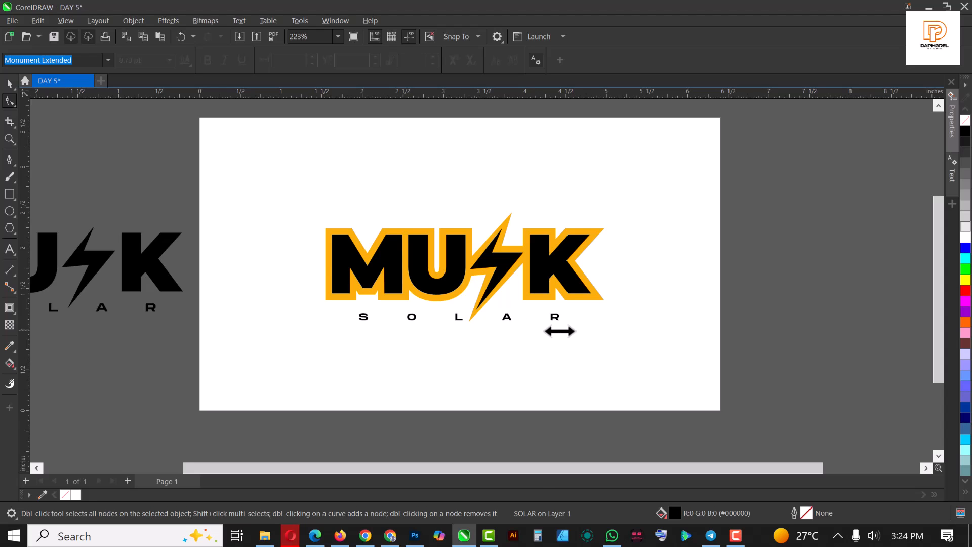
{"action": "key", "text": "space"}
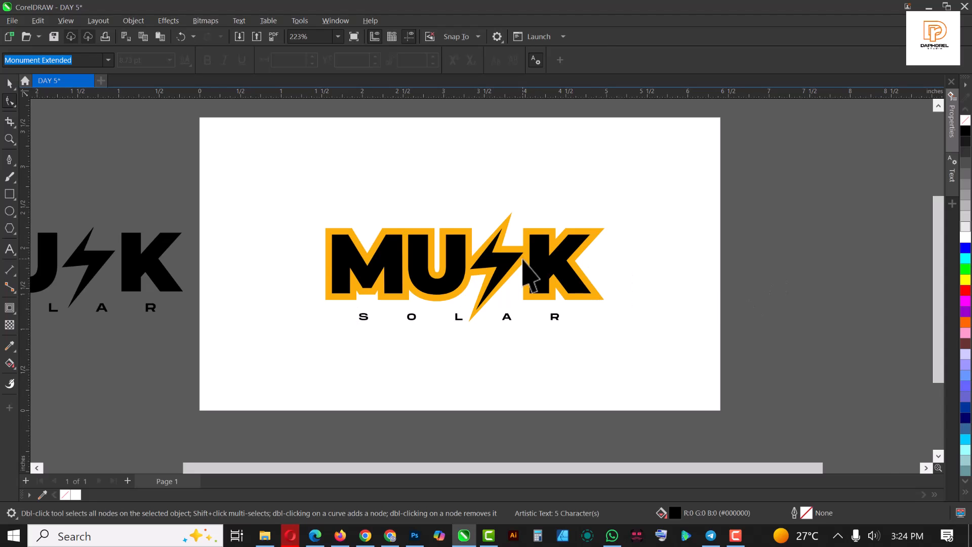
Step: Replace SOLAR in the black off-page logo with a copy of the page's 8.73 pt SOLAR text, centred beneath the wordmark
{"action": "scroll", "coordinate": [530, 276], "scroll_direction": "down", "scroll_amount": 1}
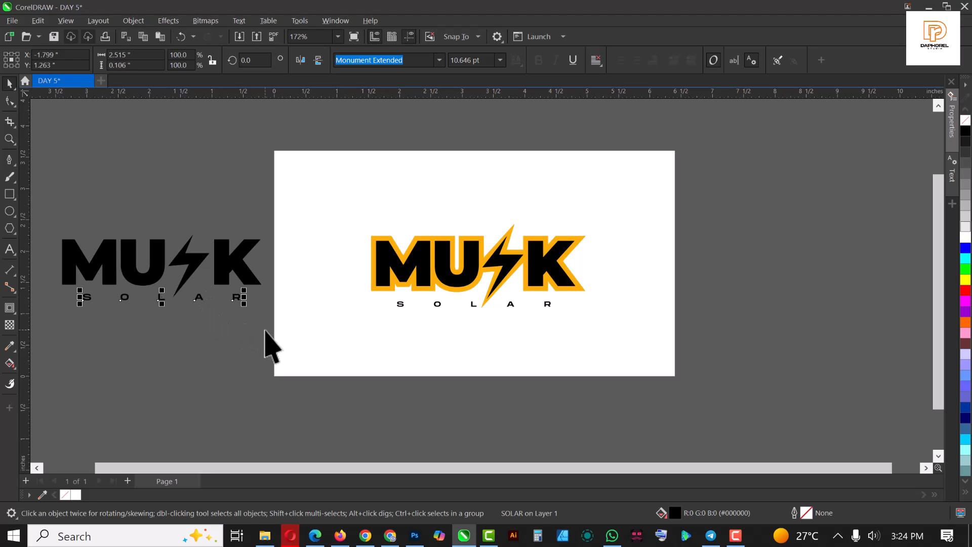
{"action": "key", "text": "Delete"}
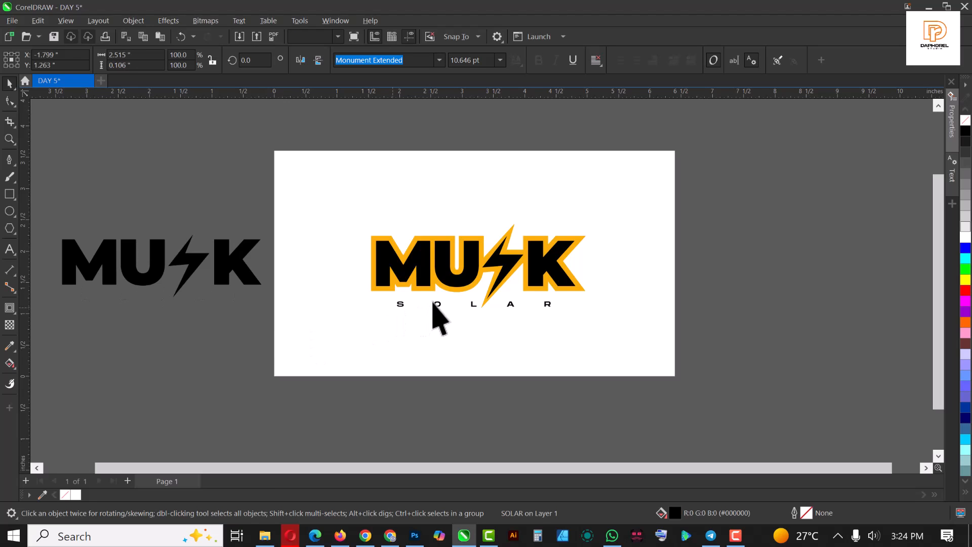
{"action": "left_click", "coordinate": [437, 305]}
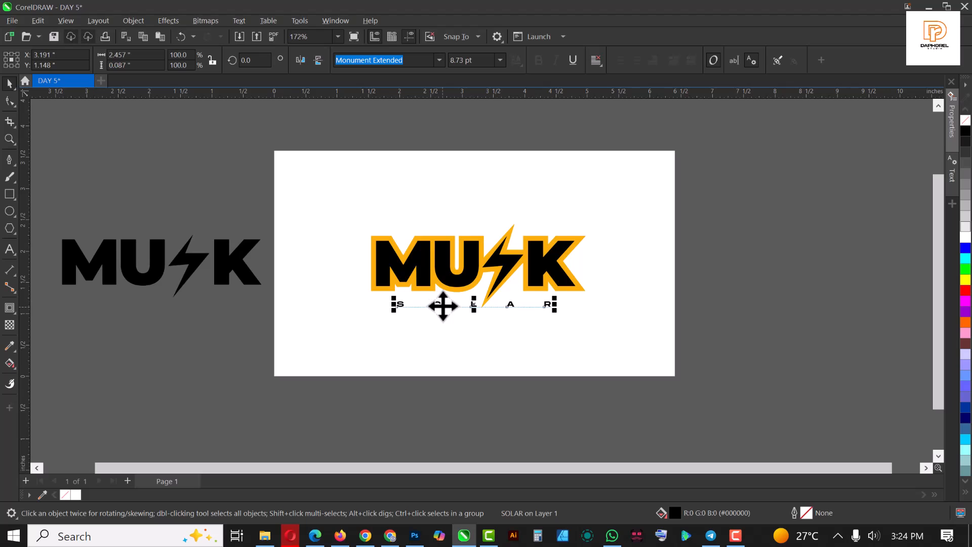
{"action": "left_click_drag", "start_coordinate": [444, 306], "coordinate": [130, 294]}
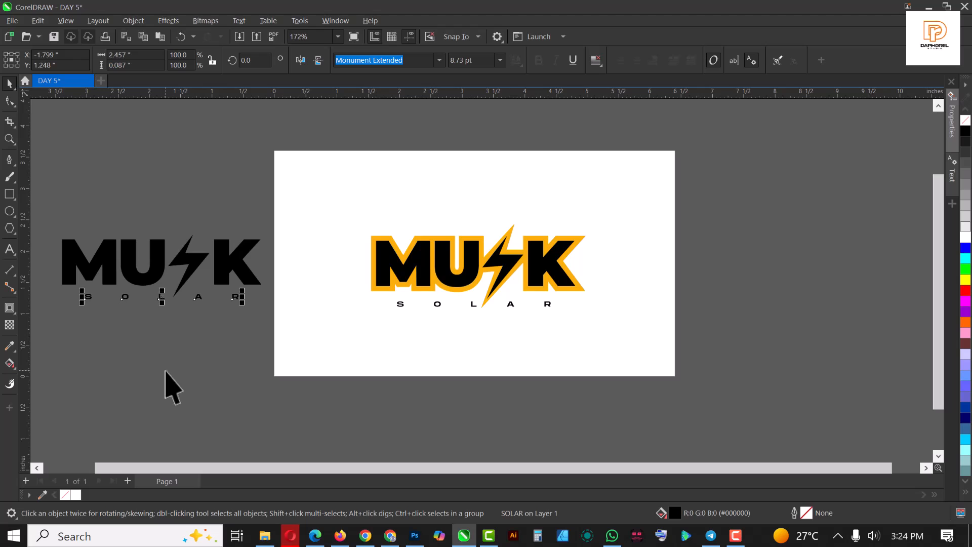
{"action": "left_click", "coordinate": [172, 316]}
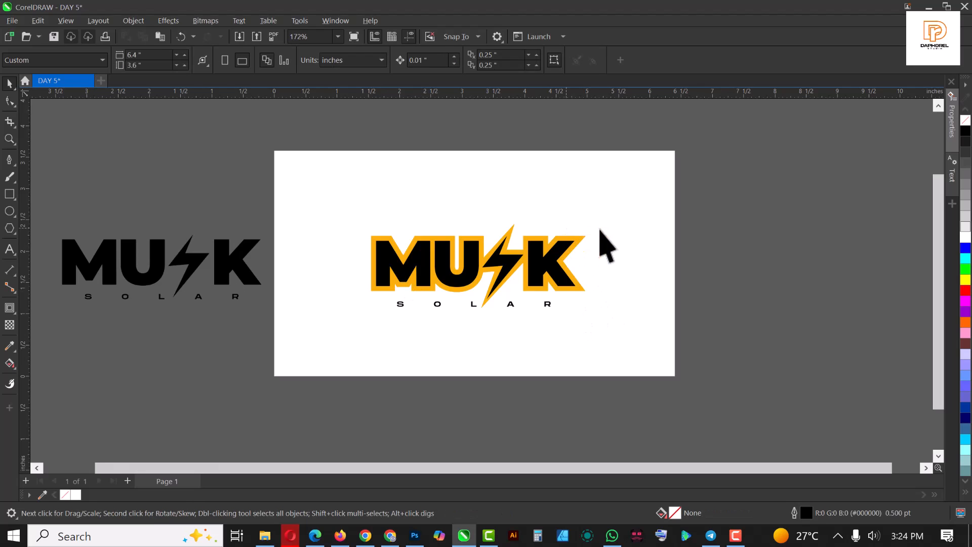
Step: Fill the page's white background rectangle with the orange #FAAF08 sampled from the wordmark's outline
{"action": "left_click", "coordinate": [531, 174]}
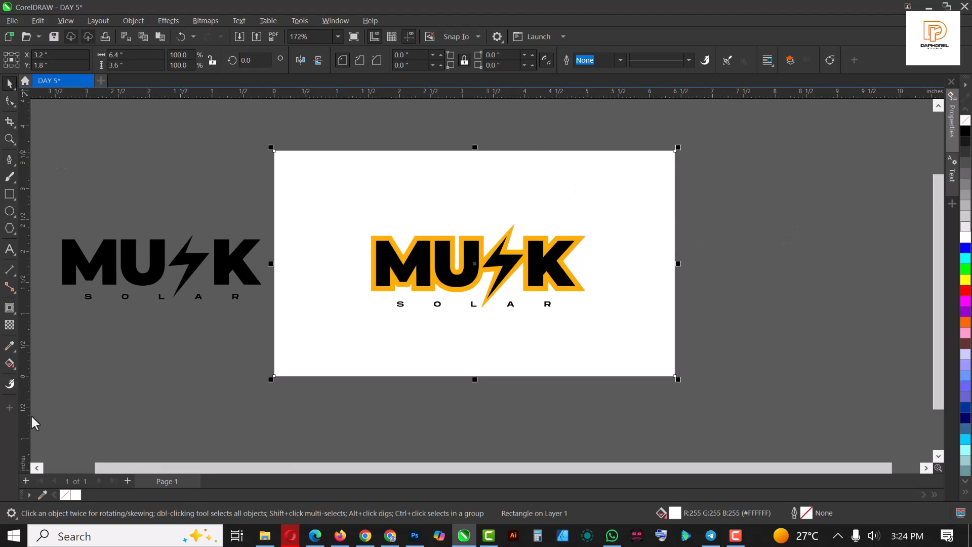
{"action": "left_click", "coordinate": [381, 237]}
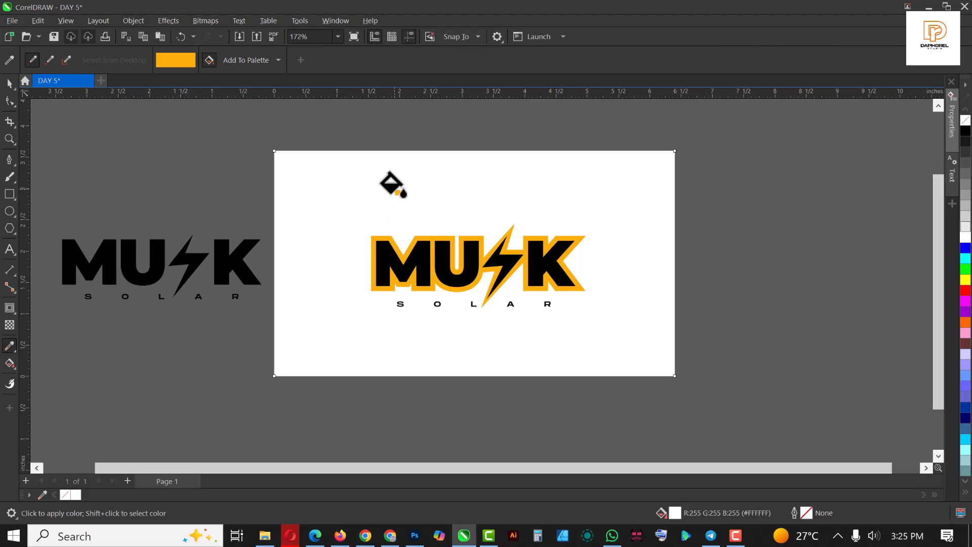
{"action": "left_click", "coordinate": [398, 195]}
{"action": "key", "text": "space"}
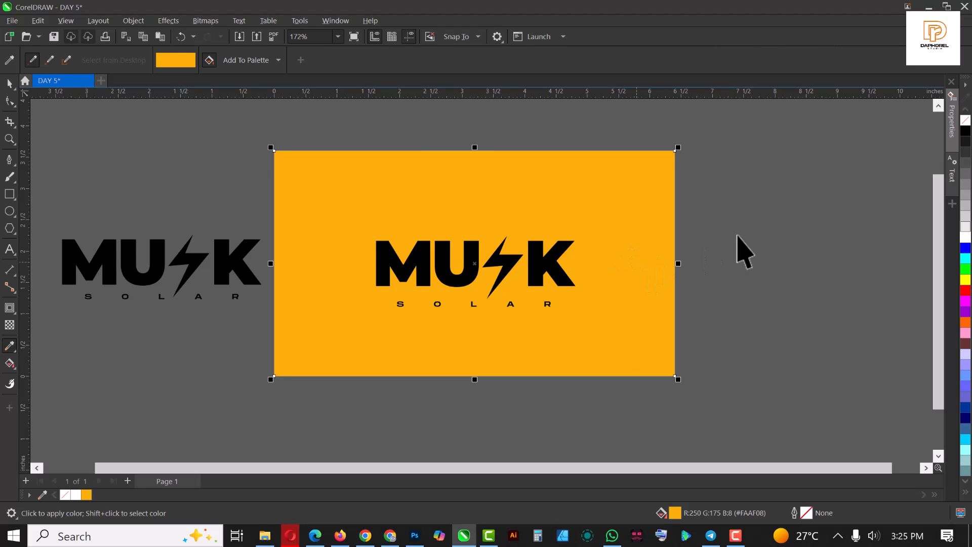
Step: Change the background rectangle's fill to an elliptical fountain fill with a white centre and orange edges
{"action": "left_click", "coordinate": [491, 200]}
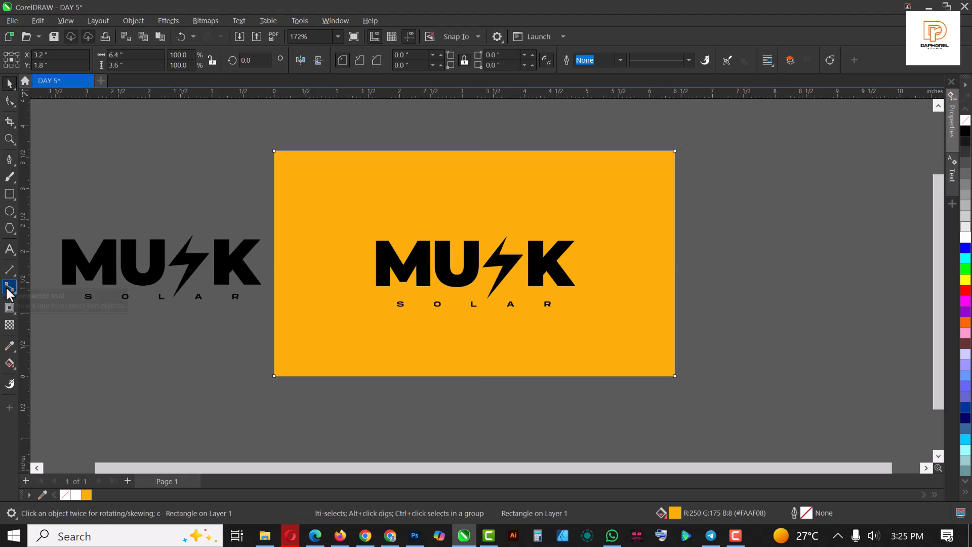
{"action": "left_click", "coordinate": [10, 325]}
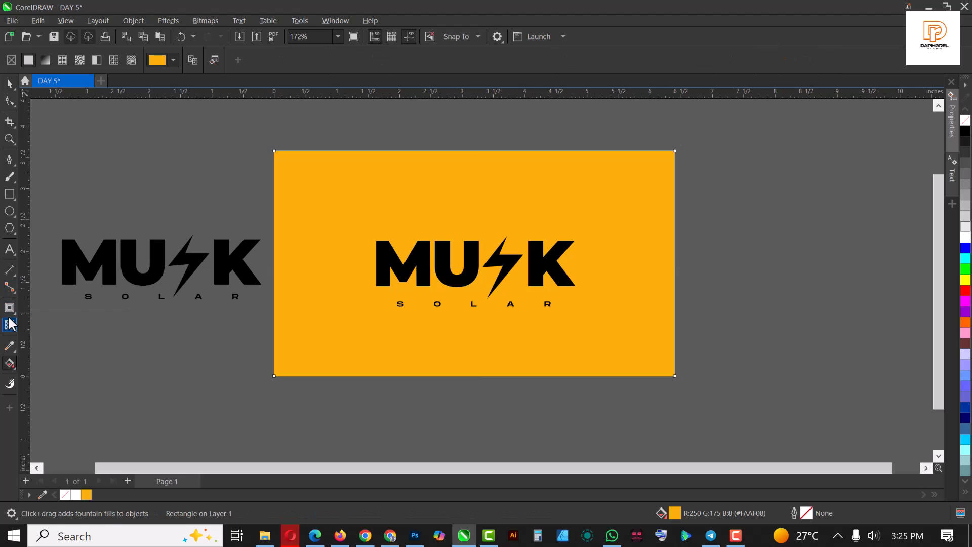
{"action": "left_click", "coordinate": [12, 365]}
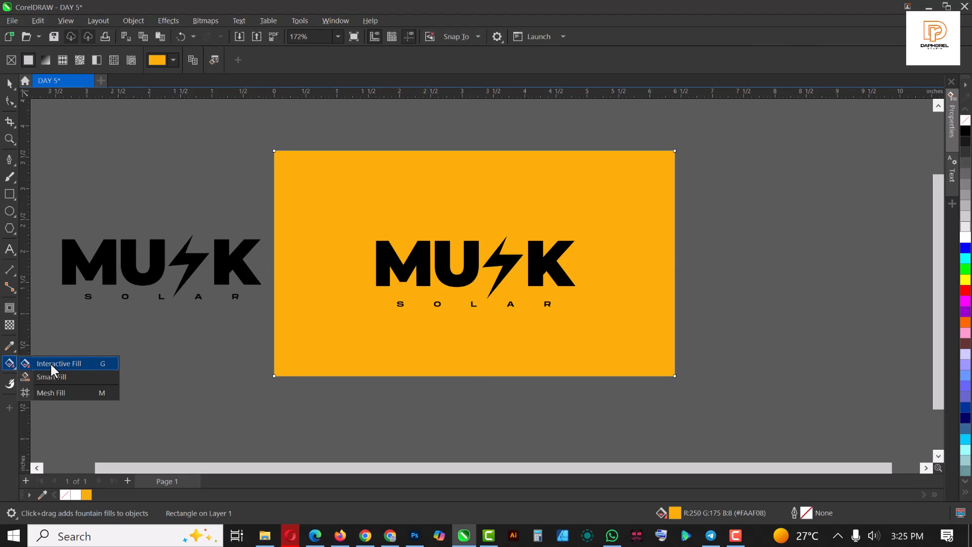
{"action": "left_click", "coordinate": [46, 377]}
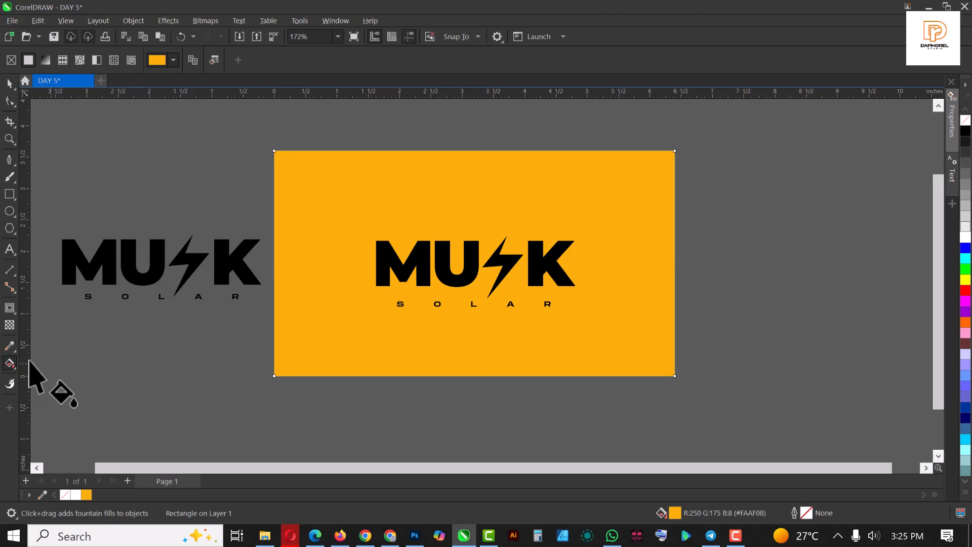
{"action": "left_click", "coordinate": [45, 61]}
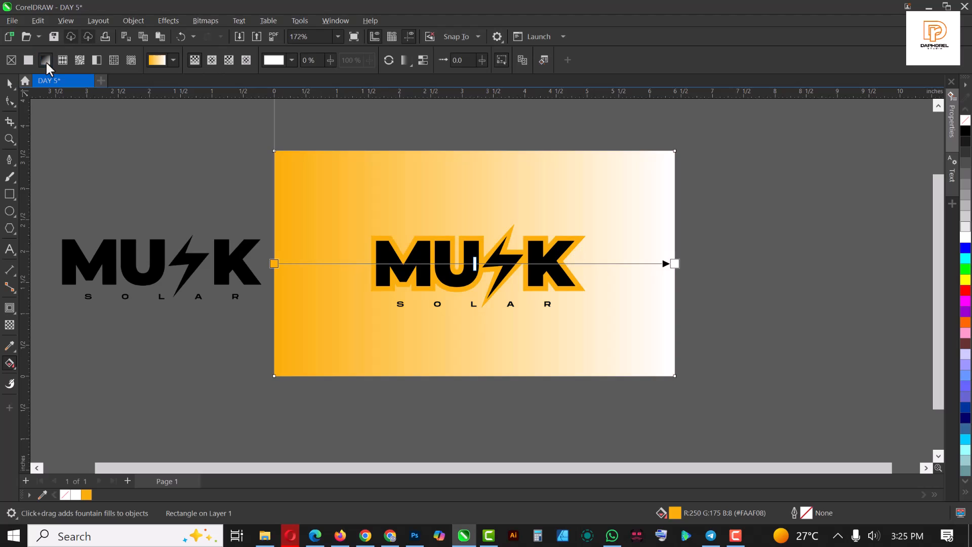
{"action": "left_click", "coordinate": [217, 59]}
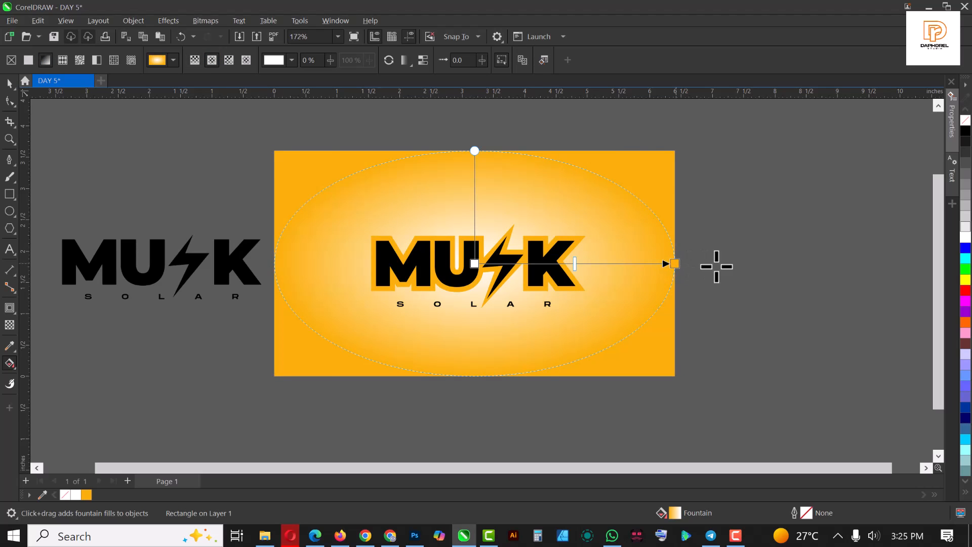
Step: Stretch the elliptical gradient well beyond the page edges and add an intermediate light orange colour node at 26%
{"action": "left_click_drag", "start_coordinate": [675, 264], "coordinate": [764, 263]}
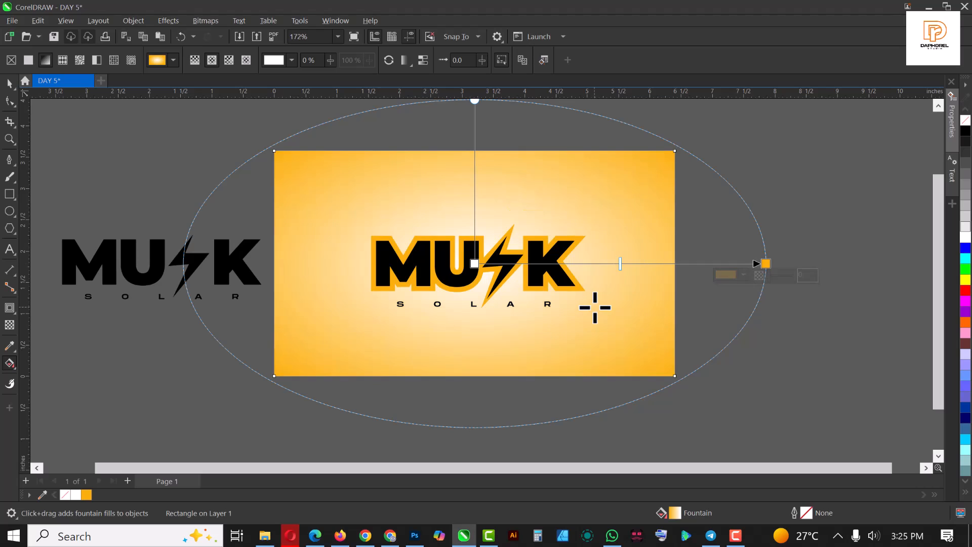
{"action": "left_click", "coordinate": [656, 264]}
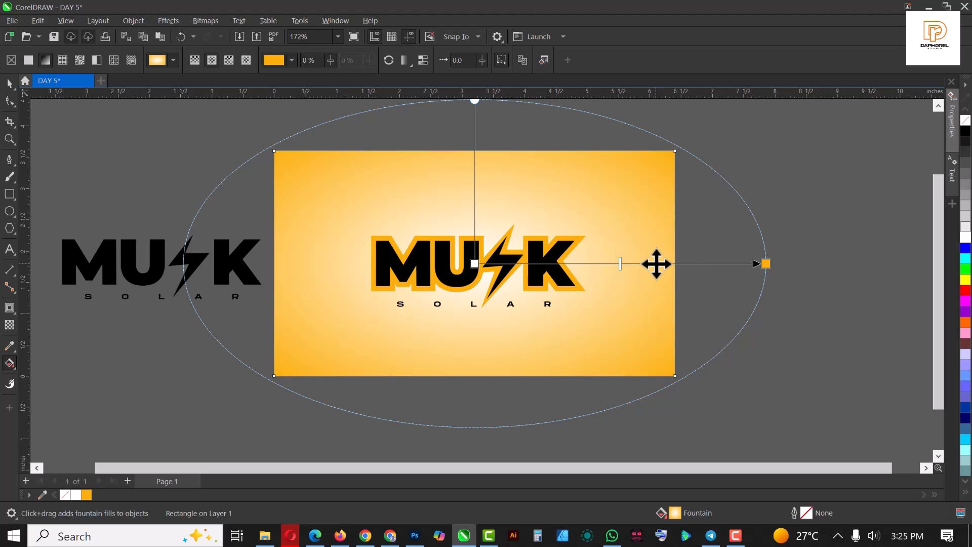
{"action": "double_click", "coordinate": [656, 264]}
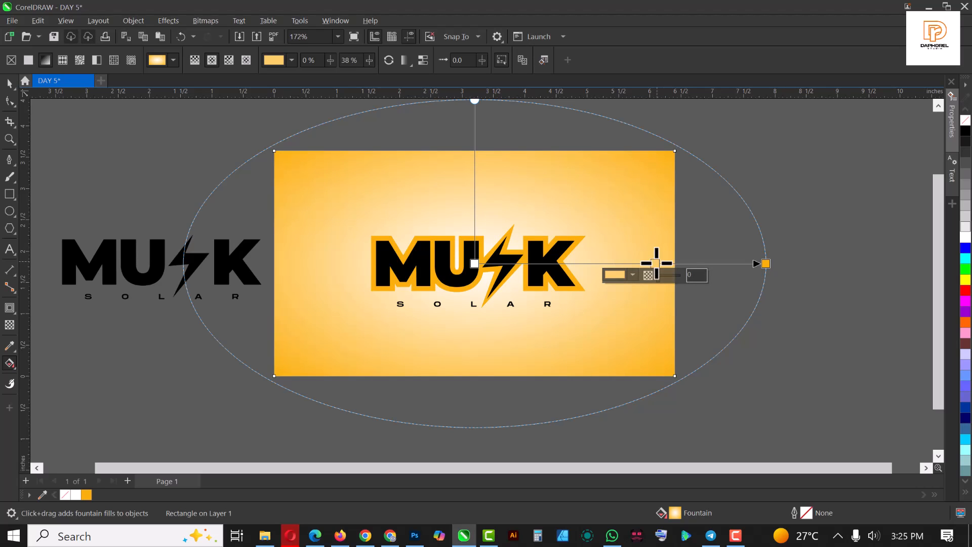
{"action": "left_click_drag", "start_coordinate": [657, 264], "coordinate": [679, 358]}
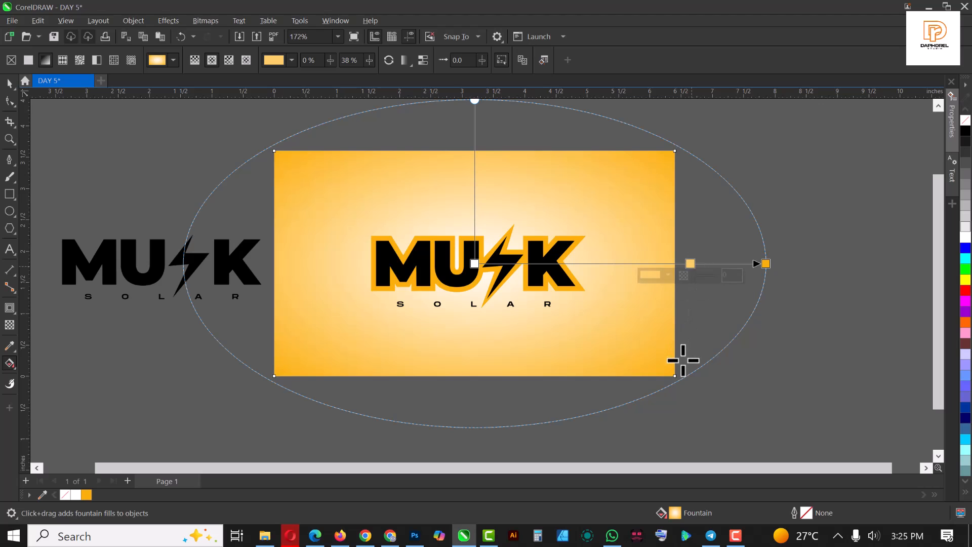
{"action": "left_click_drag", "start_coordinate": [764, 264], "coordinate": [851, 263]}
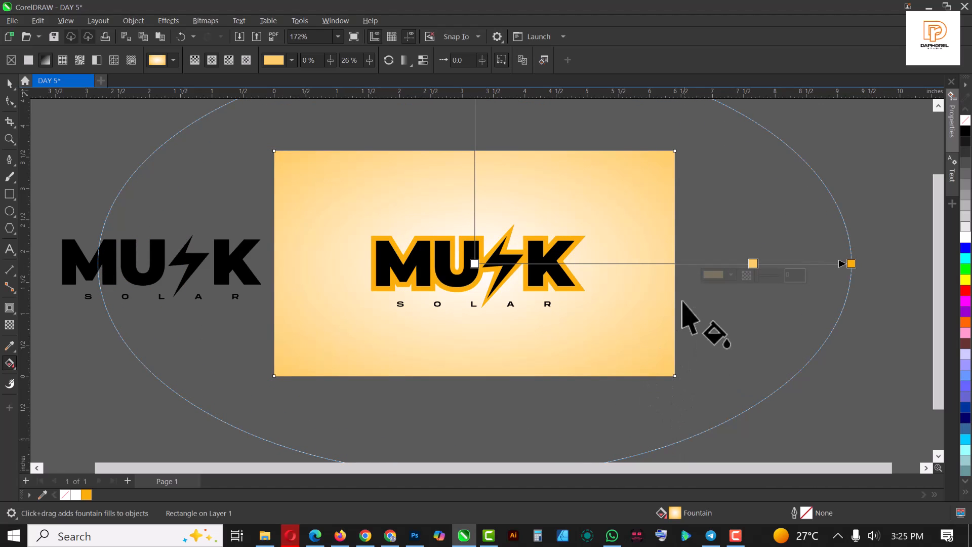
Step: Add a pale cream colour node at 55% and stretch the gradient further out so the background fades softly to cream
{"action": "double_click", "coordinate": [582, 264]}
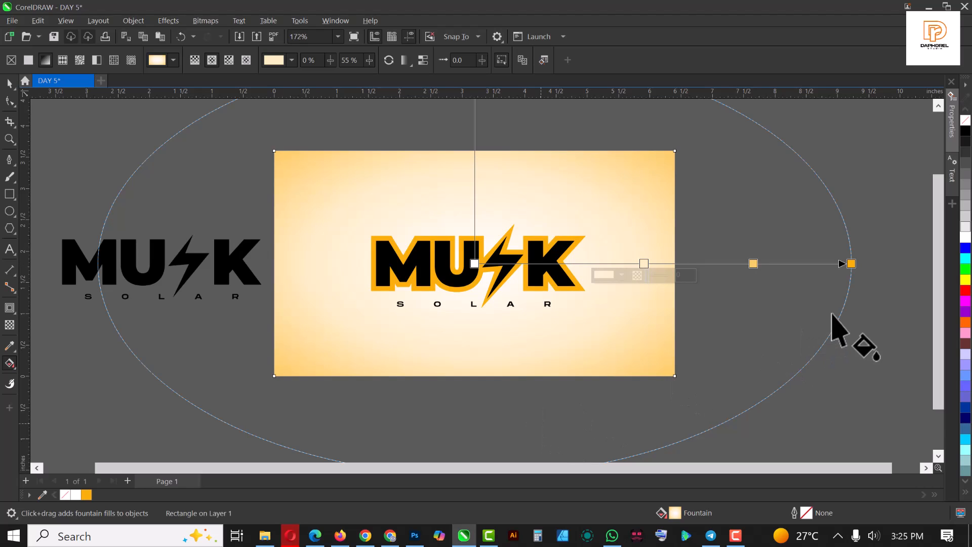
{"action": "scroll", "coordinate": [452, 223], "scroll_direction": "down", "scroll_amount": 5}
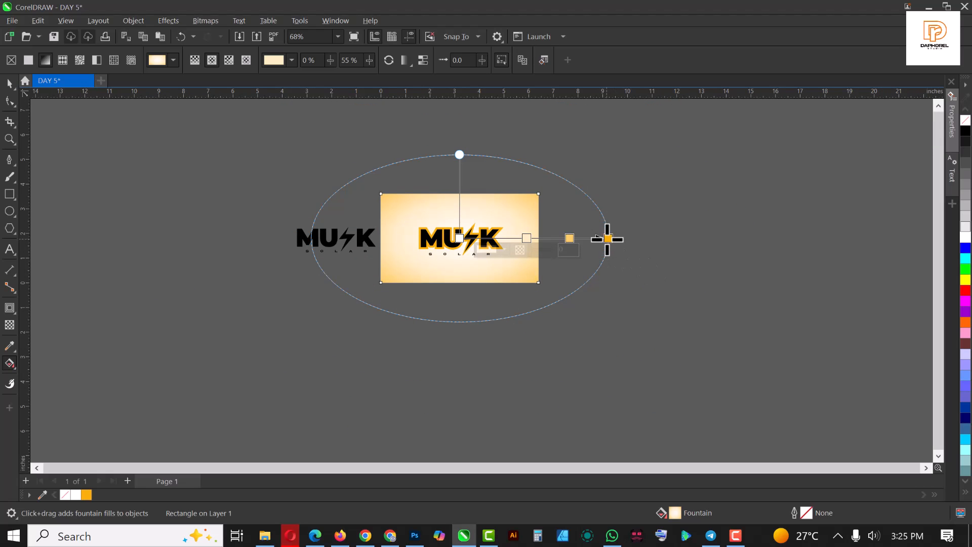
{"action": "left_click_drag", "start_coordinate": [606, 239], "coordinate": [700, 238]}
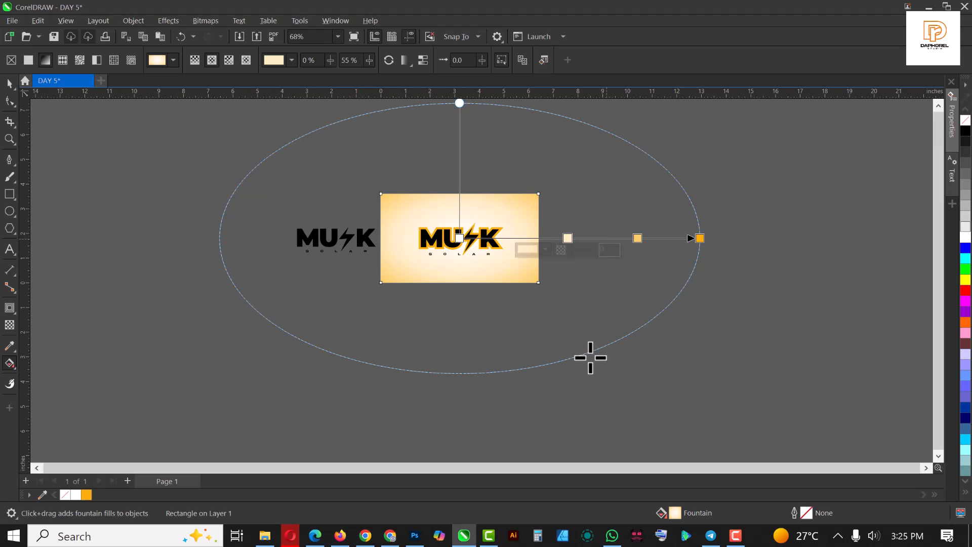
{"action": "key", "text": "space"}
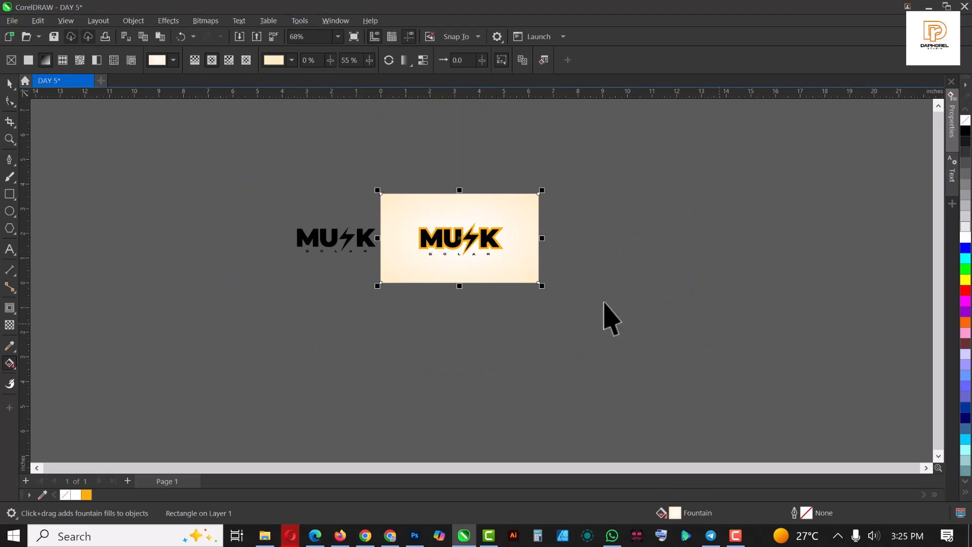
{"action": "scroll", "coordinate": [477, 228], "scroll_direction": "up", "scroll_amount": 3}
{"action": "scroll", "coordinate": [481, 233], "scroll_direction": "up", "scroll_amount": 4}
{"action": "key", "text": "Escape"}
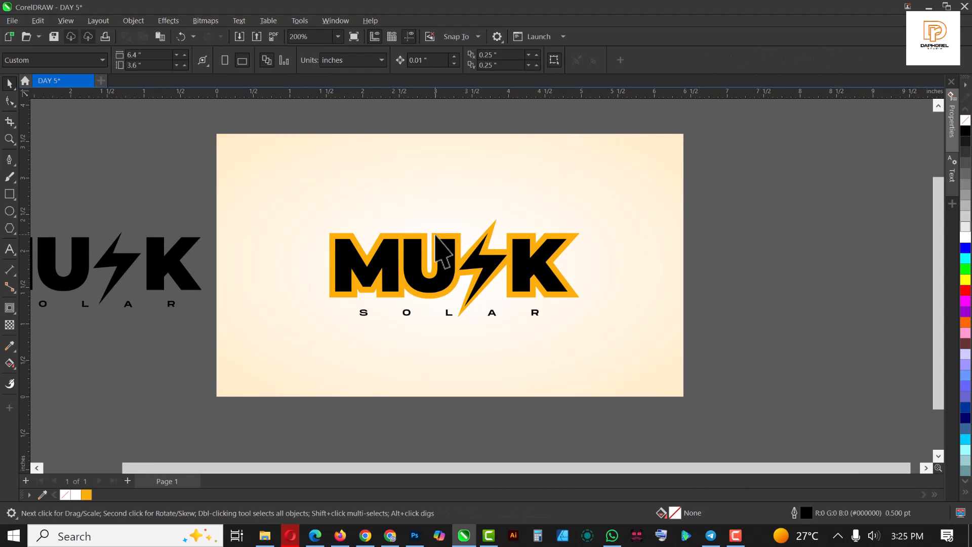
{"action": "scroll", "coordinate": [436, 235], "scroll_direction": "down", "scroll_amount": 2}
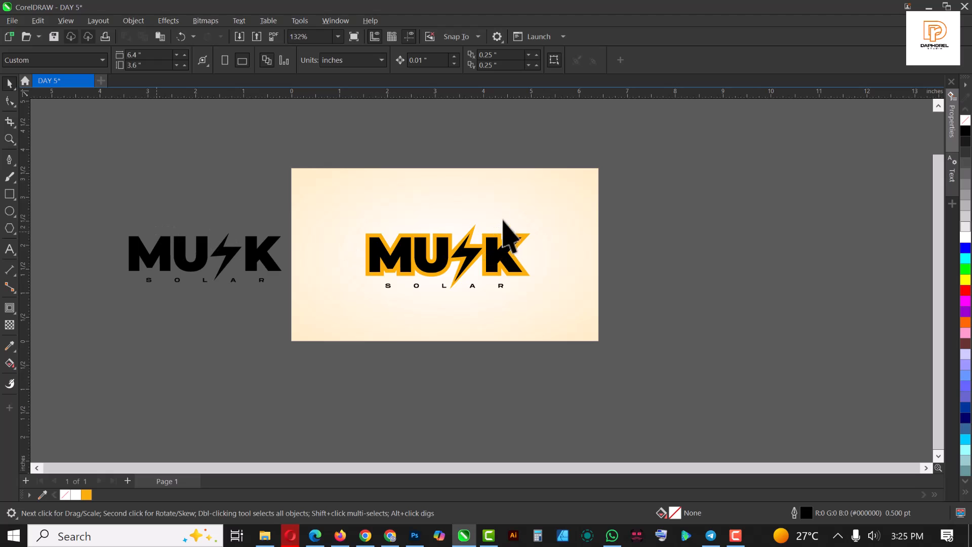
Step: Turn on Multipage View and add a second page after Page 1
{"action": "left_click", "coordinate": [571, 212]}
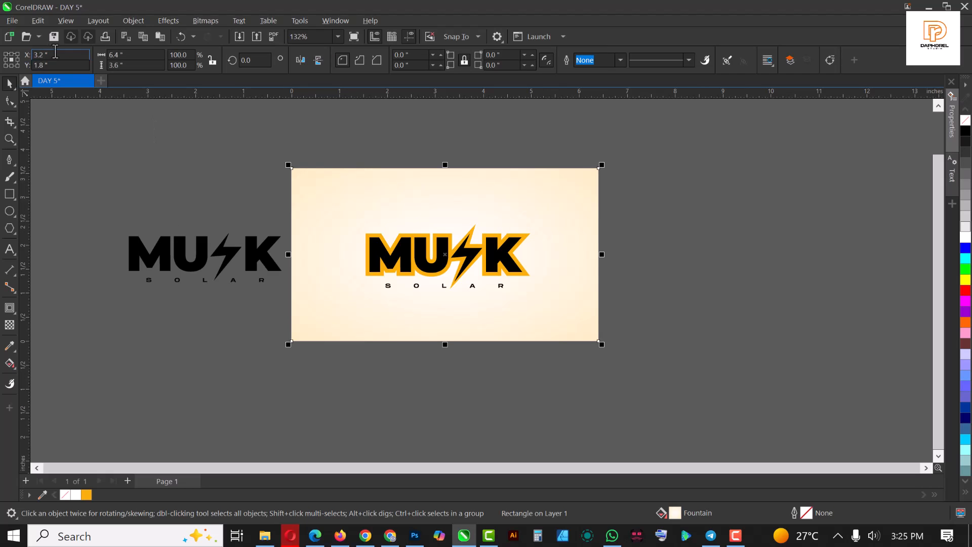
{"action": "left_click", "coordinate": [66, 21]}
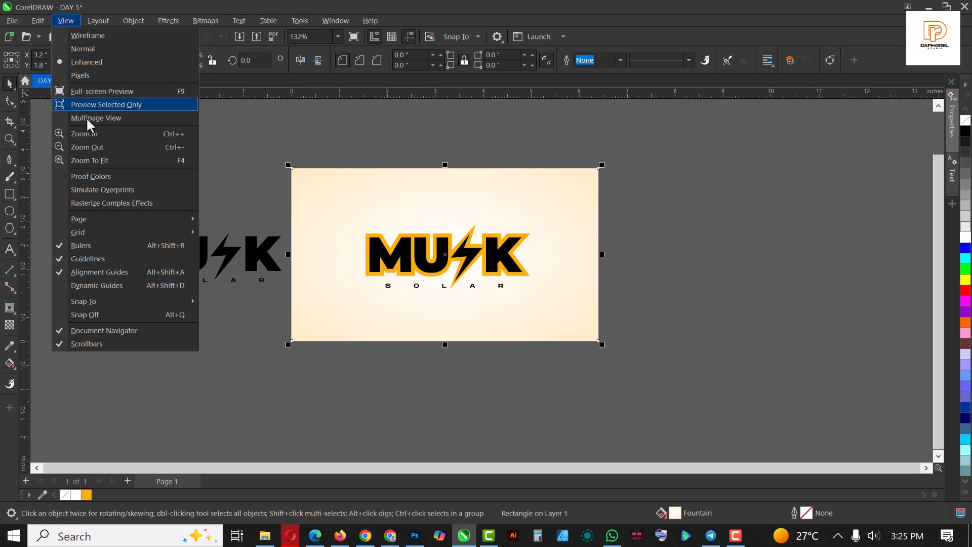
{"action": "left_click", "coordinate": [101, 118]}
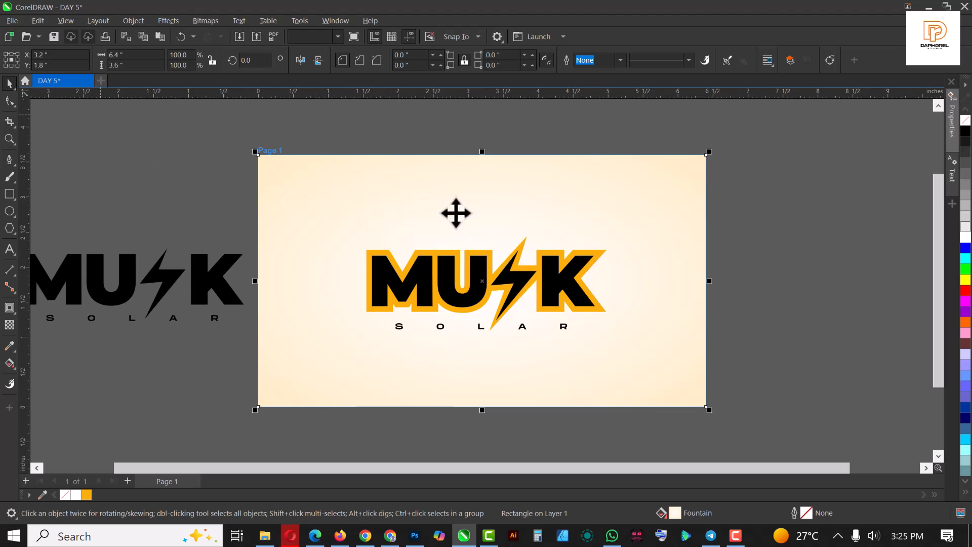
{"action": "scroll", "coordinate": [408, 191], "scroll_direction": "down", "scroll_amount": 1}
{"action": "scroll", "coordinate": [398, 237], "scroll_direction": "down", "scroll_amount": 1}
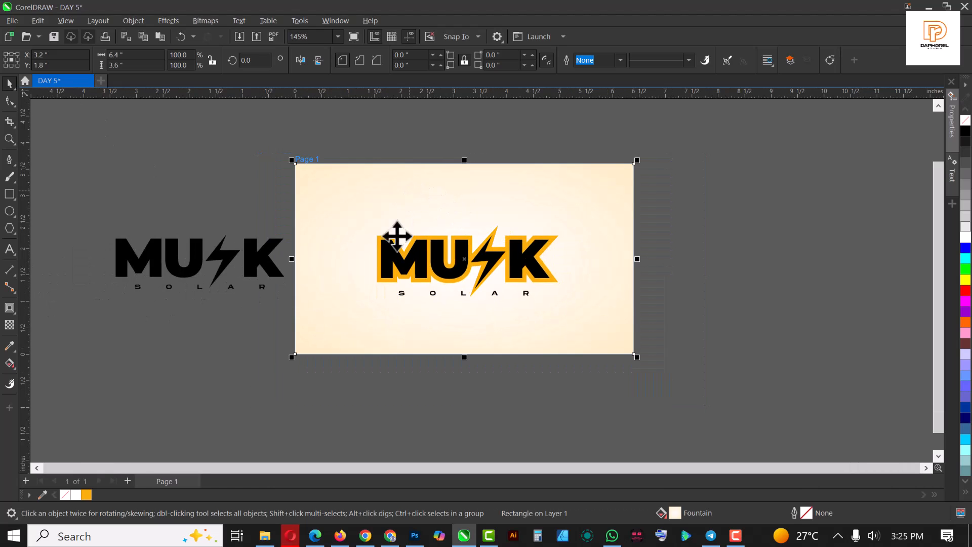
{"action": "left_click", "coordinate": [127, 480]}
{"action": "scroll", "coordinate": [334, 243], "scroll_direction": "down", "scroll_amount": 2}
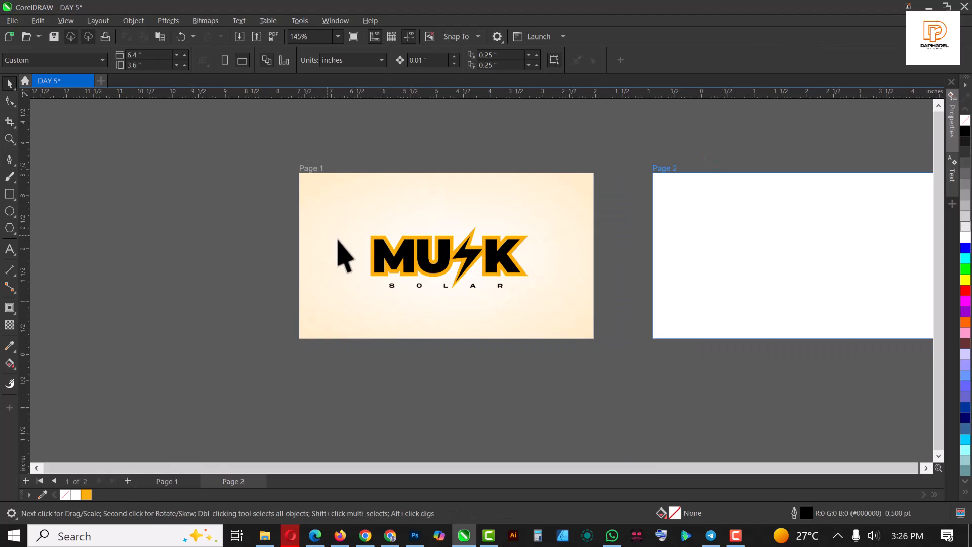
Step: Cut the black MUSK SOLAR logo lying beside Page 1
{"action": "left_click", "coordinate": [167, 483]}
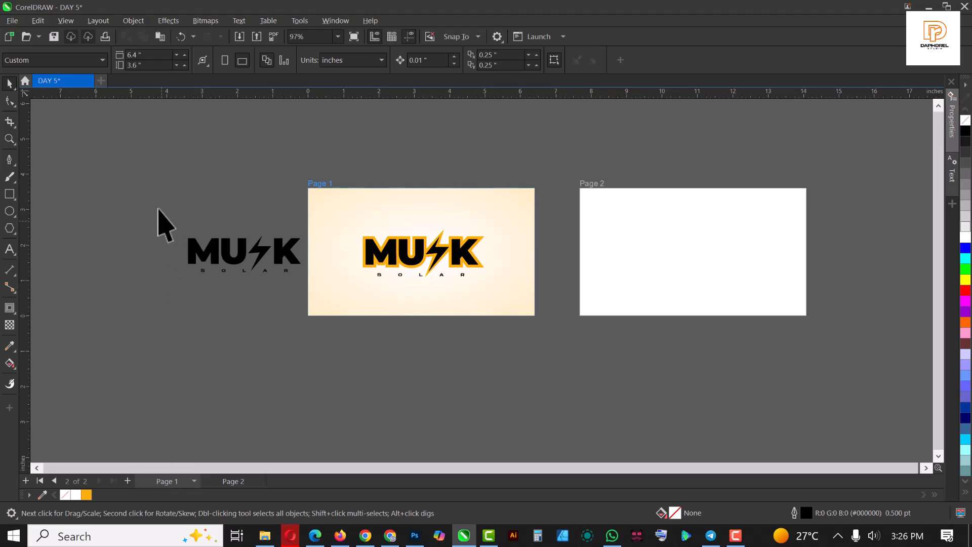
{"action": "left_click_drag", "start_coordinate": [158, 205], "coordinate": [316, 296]}
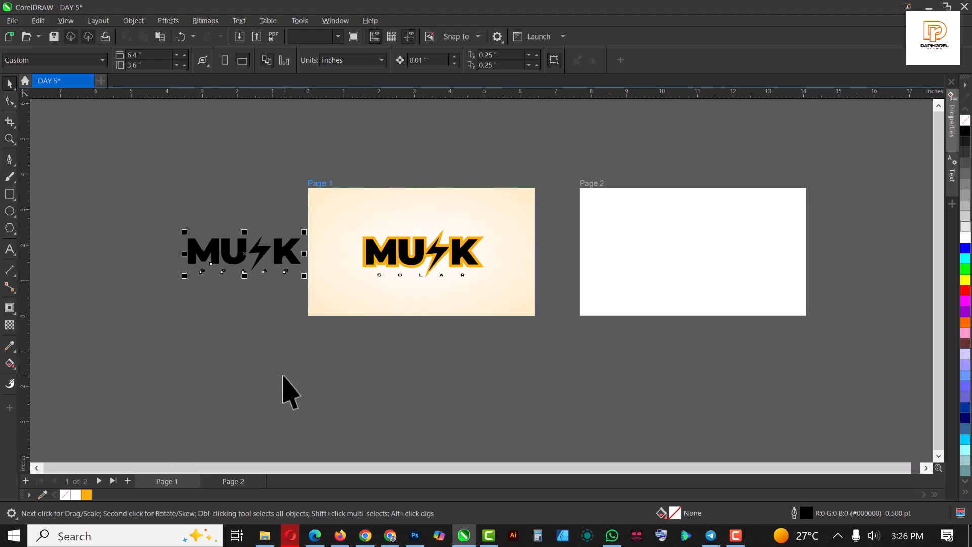
{"action": "key", "text": "ctrl+x"}
Step: Cover Page 2 with a page-sized rectangle filled with orange #FF8F00 and set its outline to None
{"action": "left_click", "coordinate": [685, 249]}
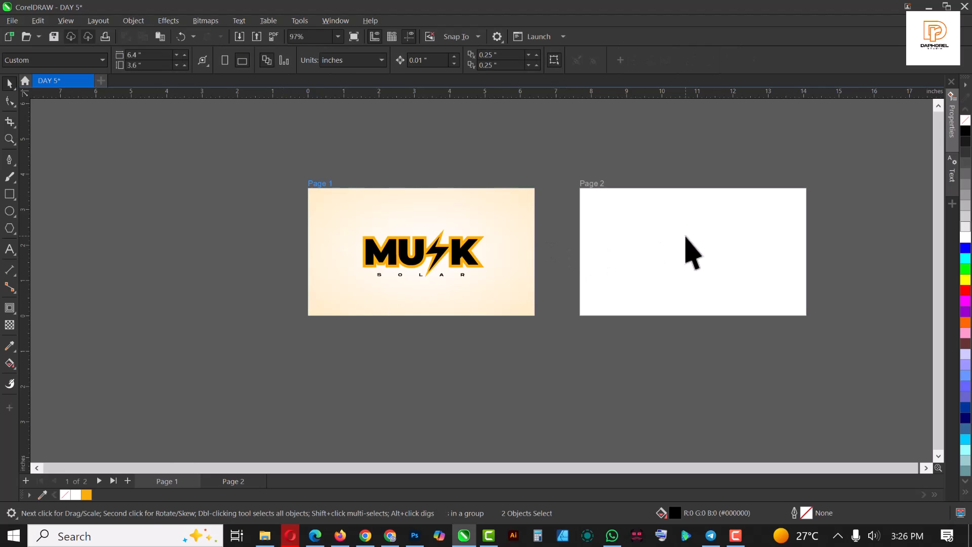
{"action": "double_click", "coordinate": [9, 196]}
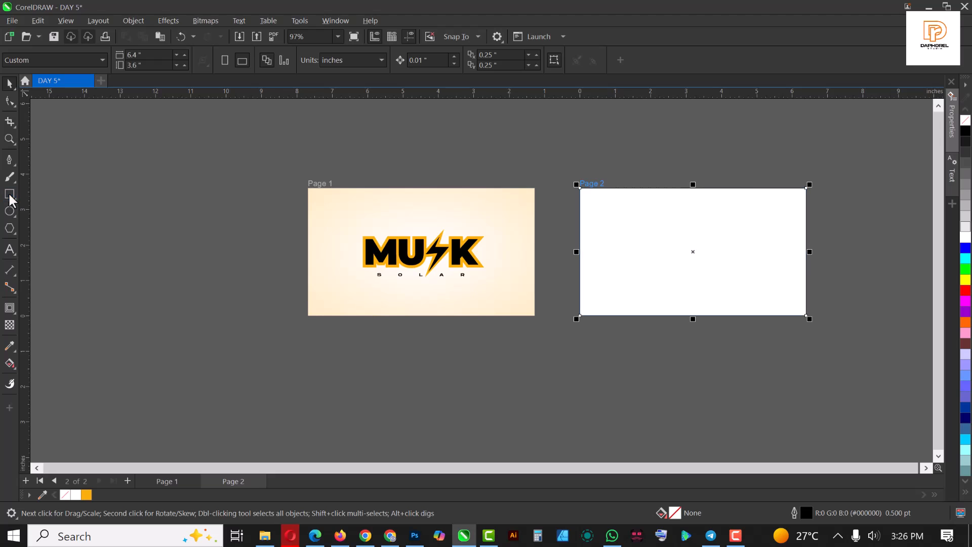
{"action": "left_click", "coordinate": [966, 324]}
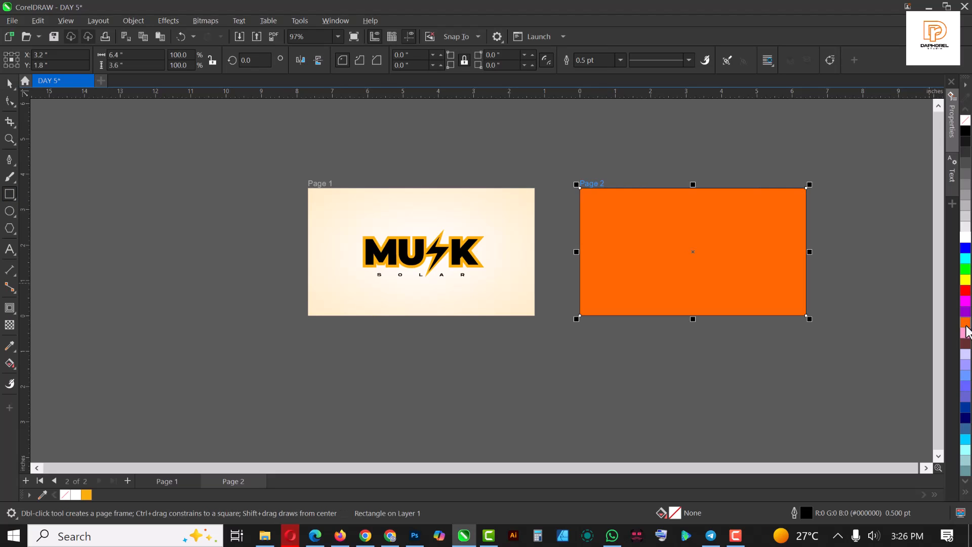
{"action": "left_click", "coordinate": [966, 284], "text": "ctrl"}
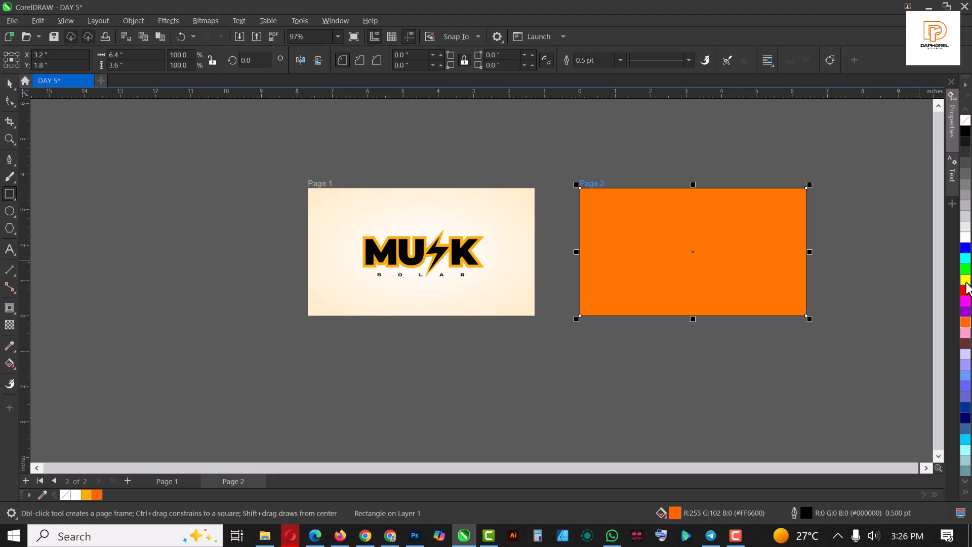
{"action": "left_click", "coordinate": [967, 284], "text": "ctrl"}
{"action": "left_click", "coordinate": [967, 284], "text": "ctrl"}
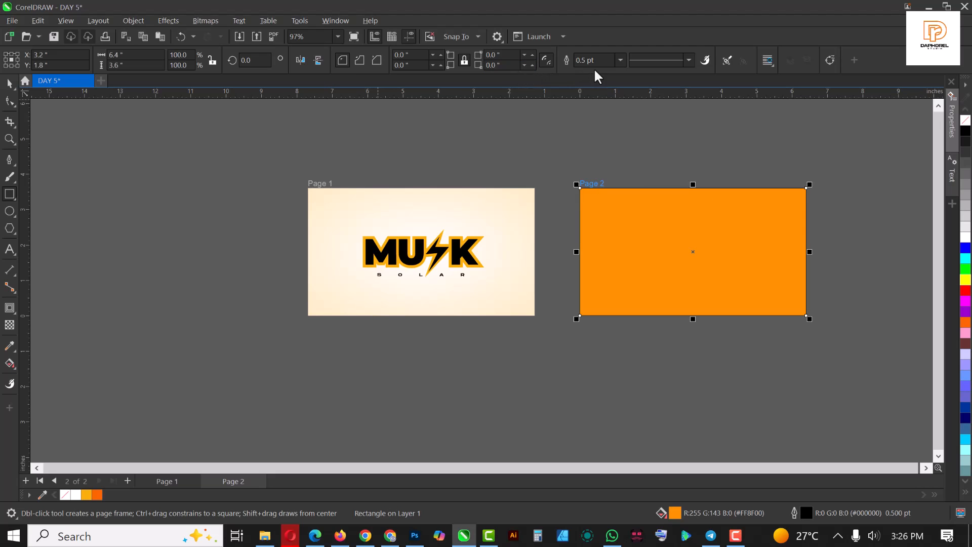
{"action": "left_click", "coordinate": [620, 60]}
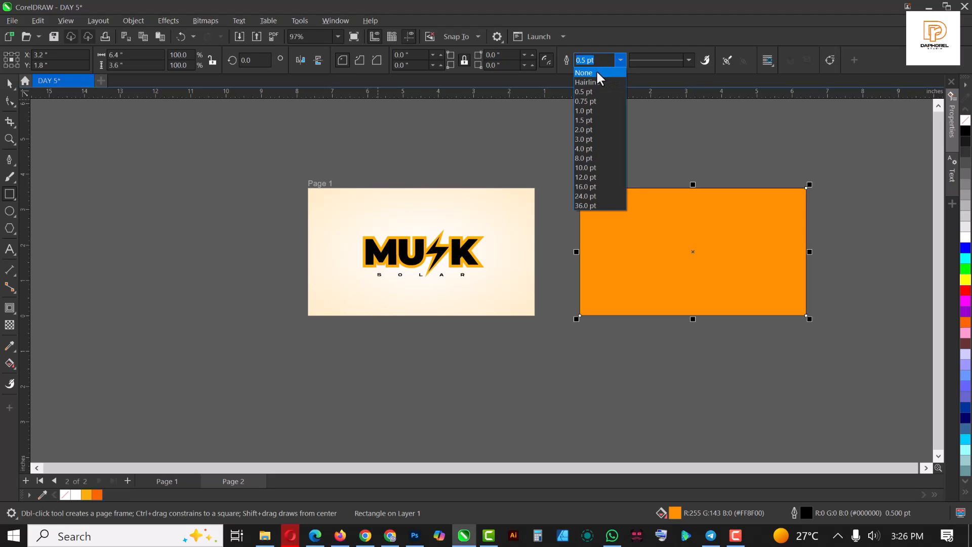
{"action": "left_click", "coordinate": [597, 70]}
{"action": "key", "text": "space"}
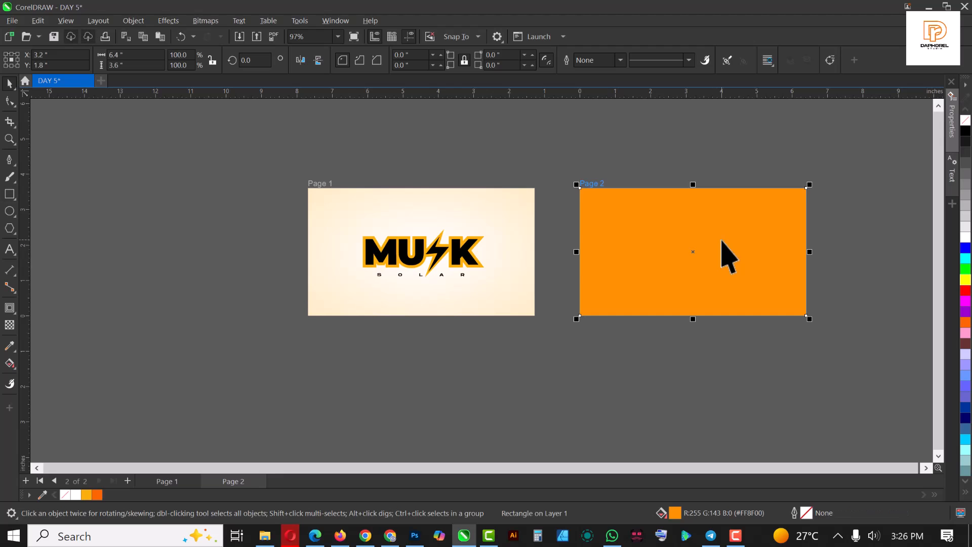
Step: Paste the cut MUSK SOLAR logo, centre it on Page 2's orange rectangle and fill it with white #FFFFFF
{"action": "key", "text": "ctrl+v"}
{"action": "left_click", "coordinate": [729, 255], "text": "shift"}
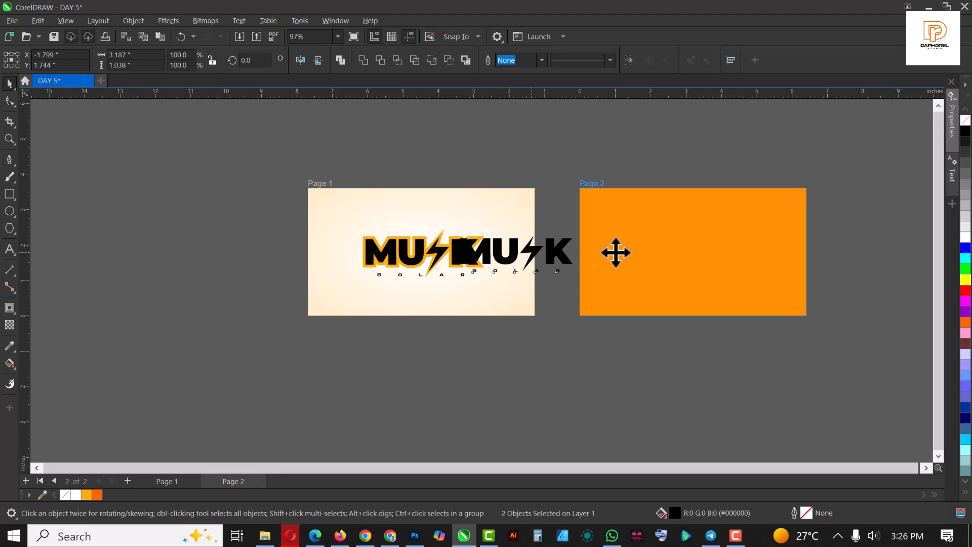
{"action": "left_click_drag", "start_coordinate": [704, 254], "coordinate": [722, 254]}
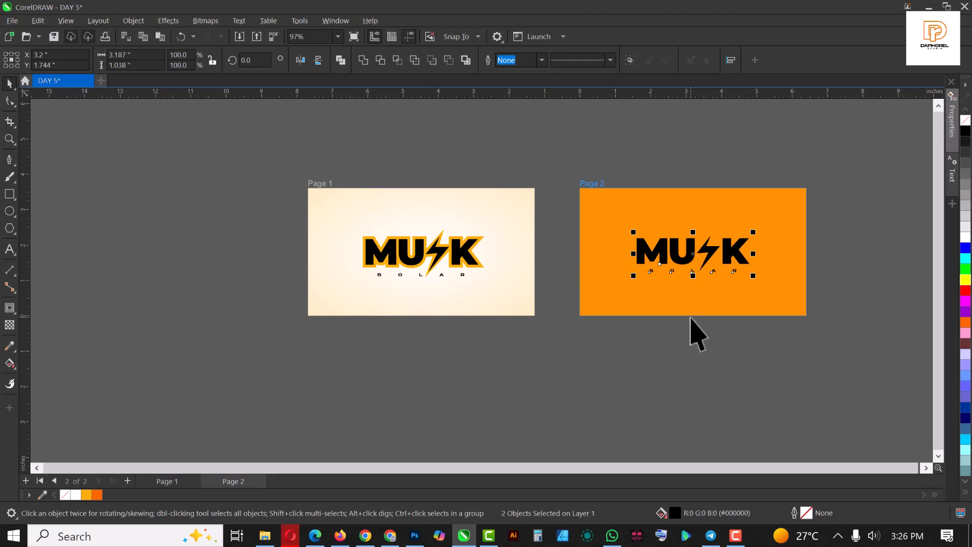
{"action": "scroll", "coordinate": [752, 279], "scroll_direction": "up", "scroll_amount": 2}
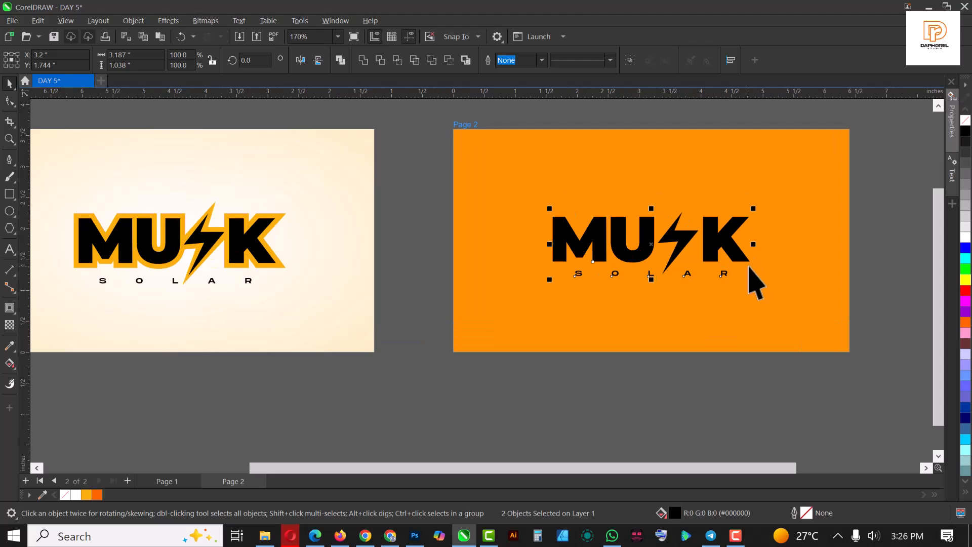
{"action": "left_click", "coordinate": [965, 238]}
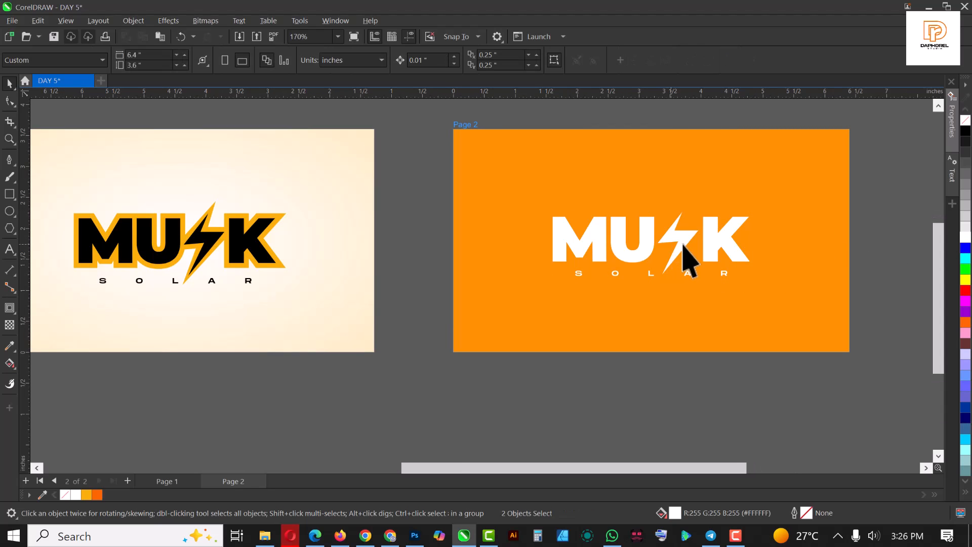
Step: Examine the white MUSK SOLAR logo on Page 2 up close and compare it with the outlined version on Page 1
{"action": "scroll", "coordinate": [682, 258], "scroll_direction": "up", "scroll_amount": 3}
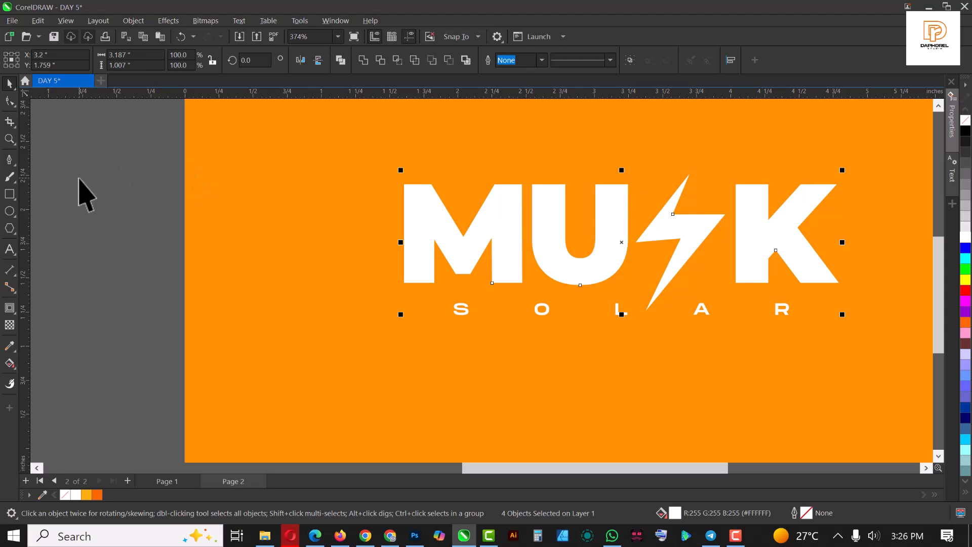
{"action": "left_click", "coordinate": [701, 224]}
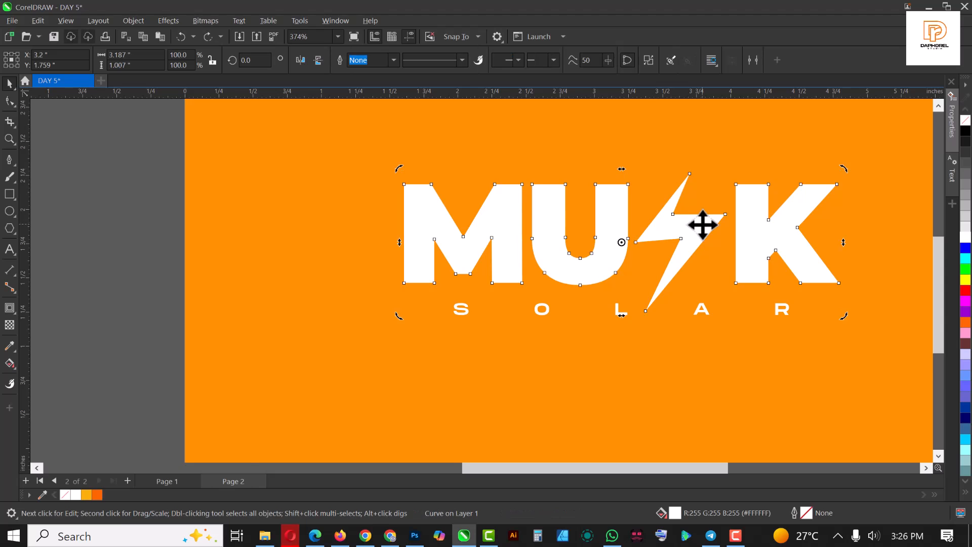
{"action": "scroll", "coordinate": [703, 225], "scroll_direction": "down", "scroll_amount": 1}
{"action": "scroll", "coordinate": [703, 225], "scroll_direction": "down", "scroll_amount": 2}
{"action": "left_click", "coordinate": [716, 317]}
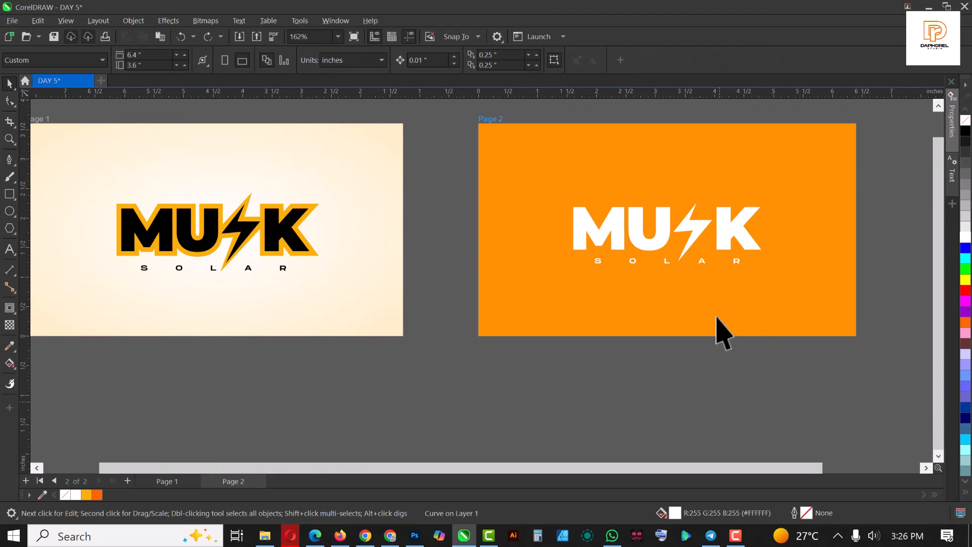
{"action": "scroll", "coordinate": [716, 316], "scroll_direction": "down", "scroll_amount": 2}
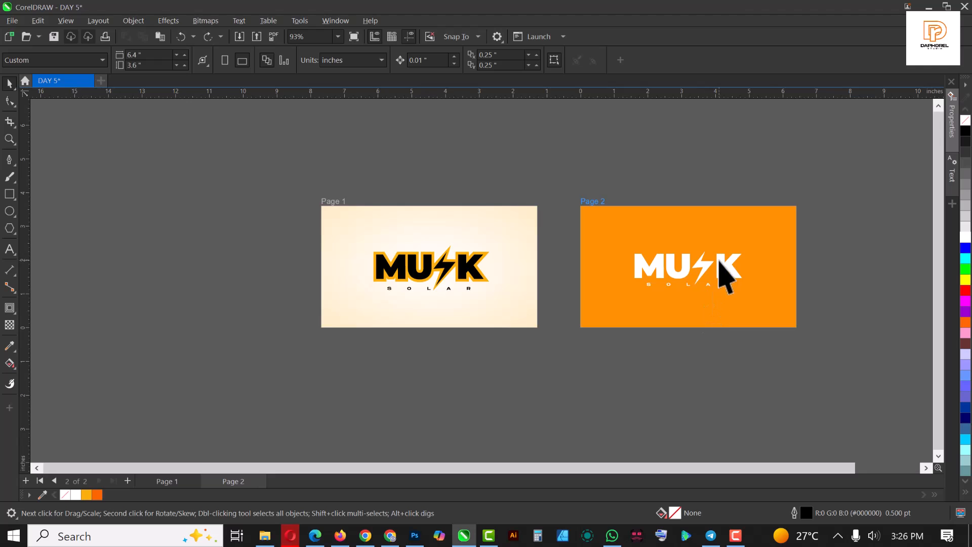
{"action": "scroll", "coordinate": [721, 260], "scroll_direction": "up", "scroll_amount": 3}
{"action": "left_click", "coordinate": [699, 274]}
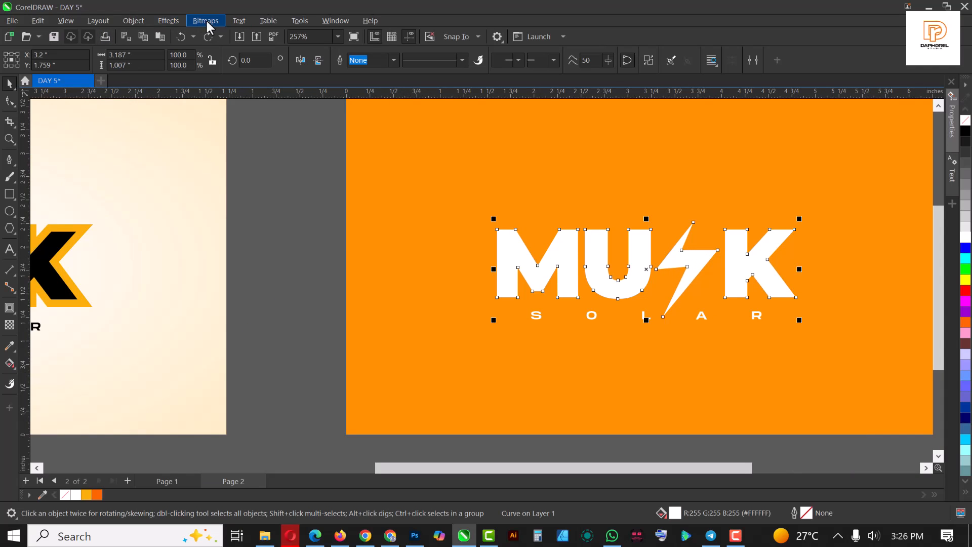
{"action": "scroll", "coordinate": [664, 208], "scroll_direction": "down", "scroll_amount": 2}
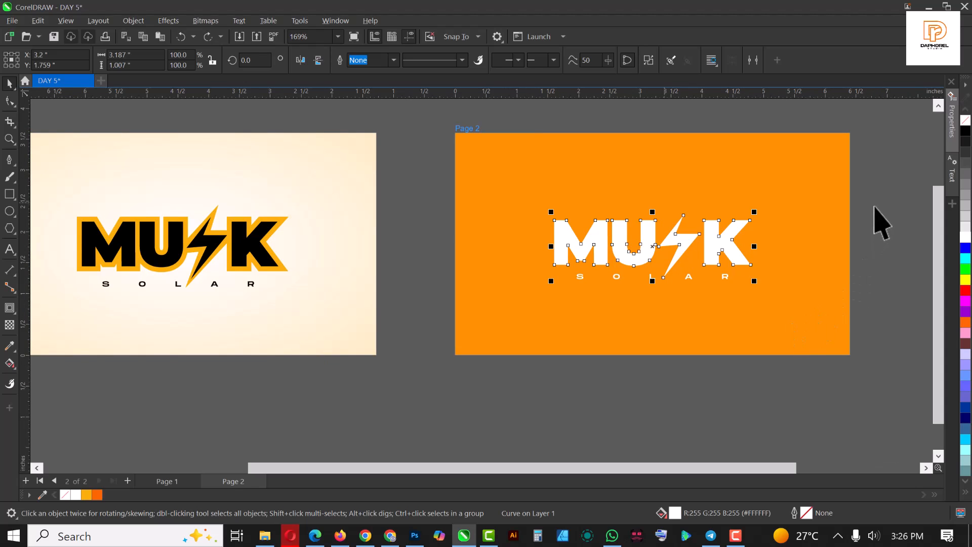
{"action": "left_click", "coordinate": [880, 218]}
{"action": "scroll", "coordinate": [628, 281], "scroll_direction": "down", "scroll_amount": 1}
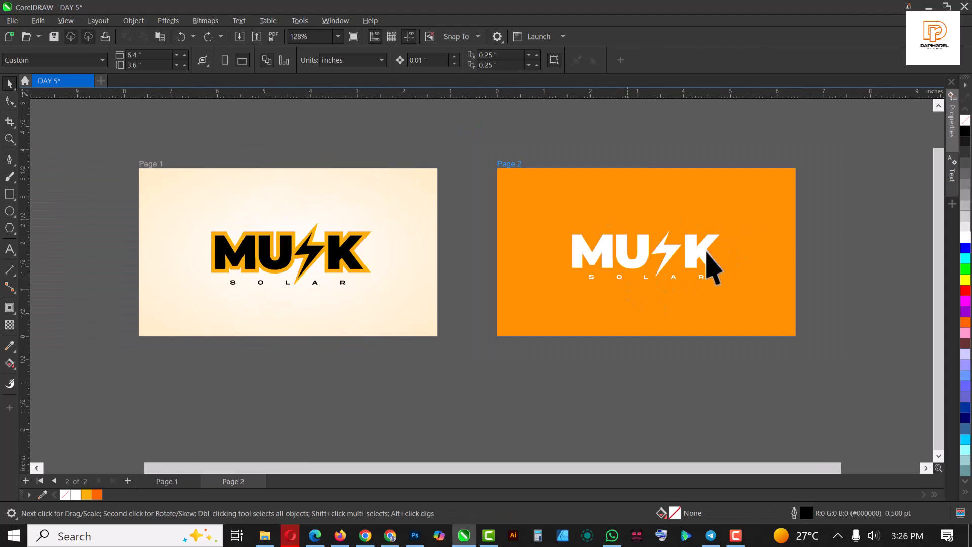
{"action": "left_click", "coordinate": [714, 213]}
{"action": "scroll", "coordinate": [339, 259], "scroll_direction": "down", "scroll_amount": 1}
{"action": "left_click", "coordinate": [634, 215]}
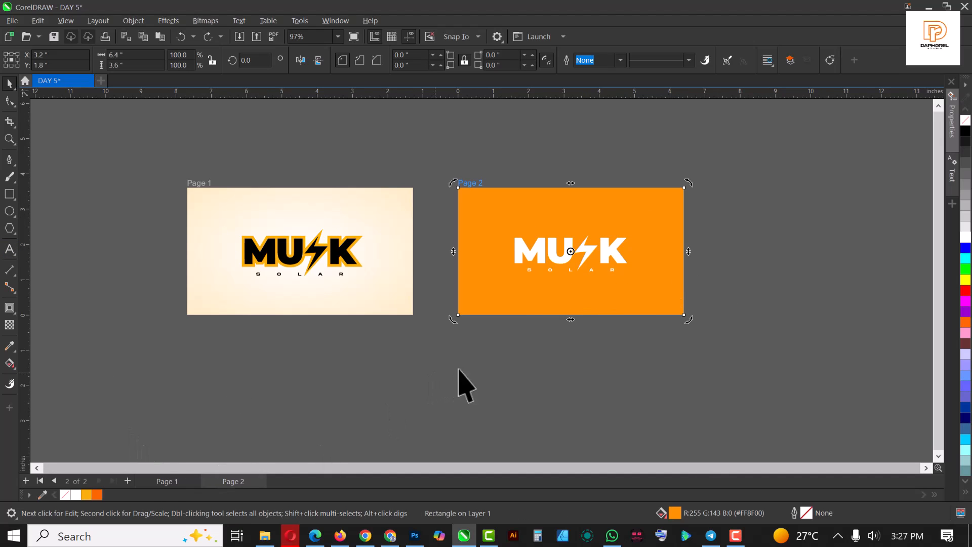
Step: Duplicate Page 2 after the selected page, copying the layers and their contents
{"action": "right_click", "coordinate": [253, 477]}
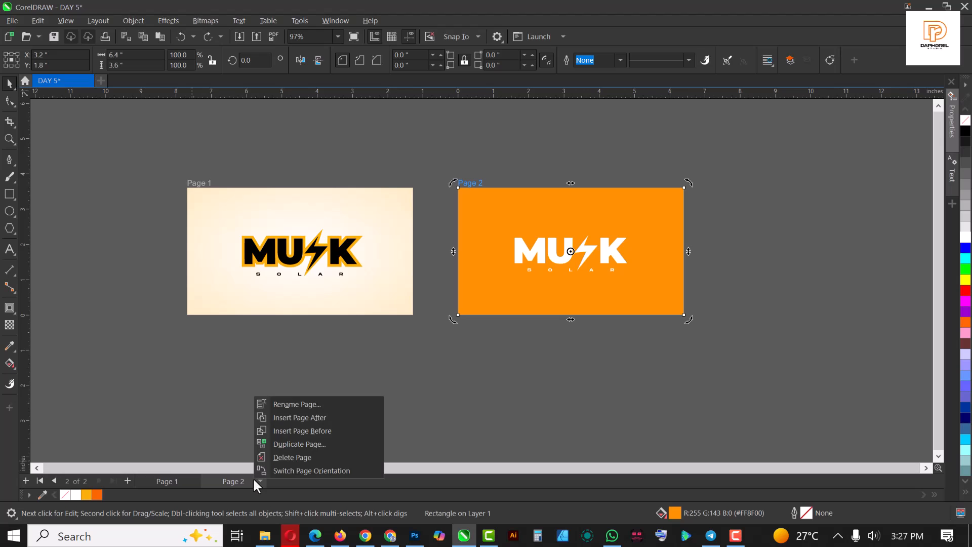
{"action": "left_click", "coordinate": [293, 445]}
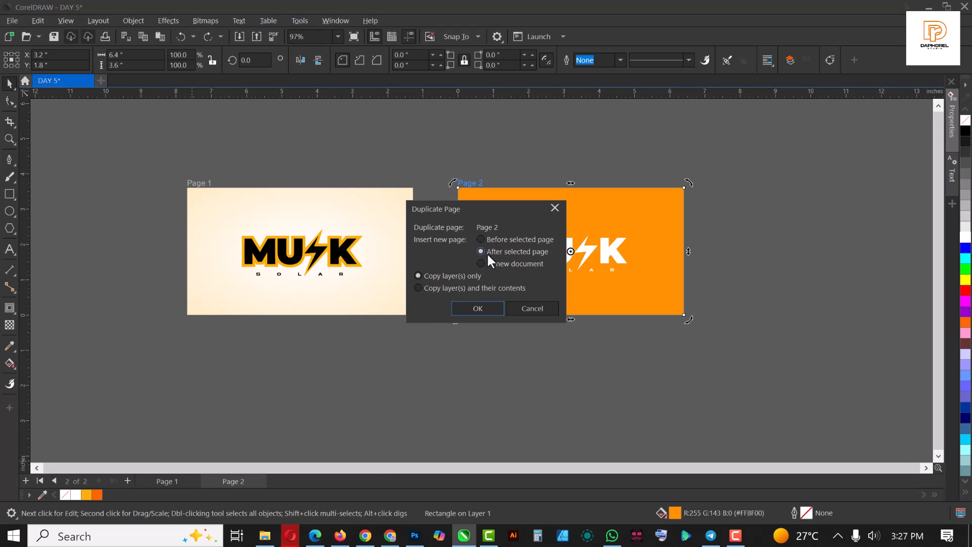
{"action": "left_click", "coordinate": [422, 287]}
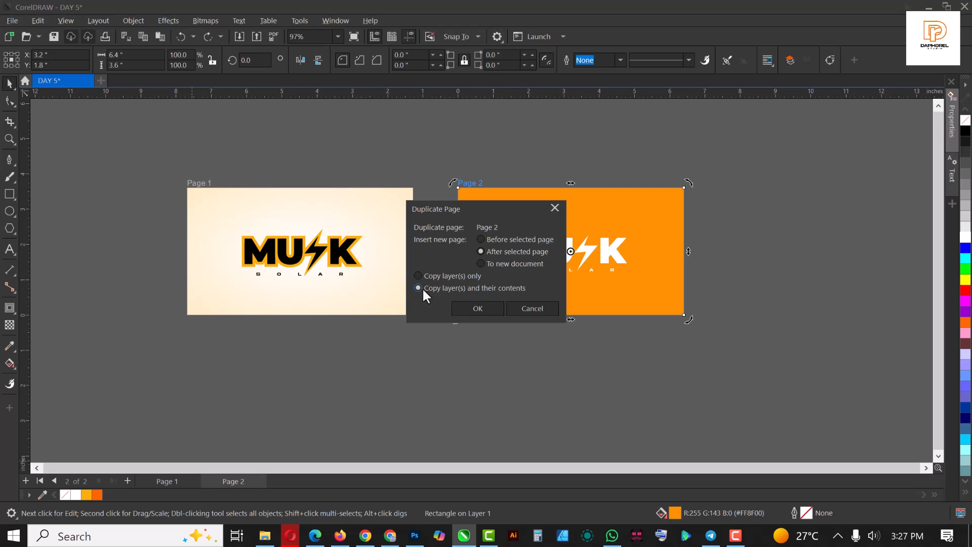
{"action": "left_click", "coordinate": [477, 308]}
{"action": "scroll", "coordinate": [398, 252], "scroll_direction": "down", "scroll_amount": 1}
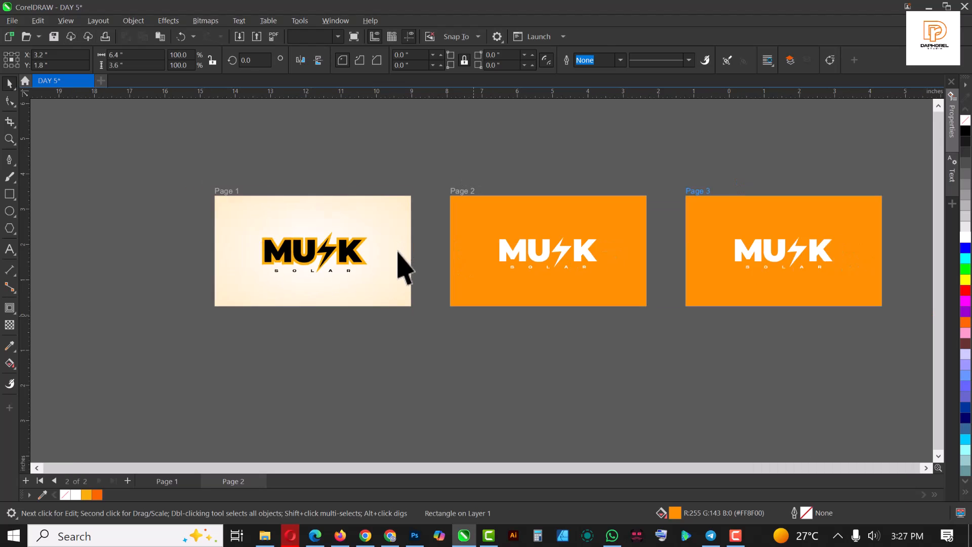
Step: Fill the orange background rectangle on Page 3 with black #000000
{"action": "scroll", "coordinate": [727, 254], "scroll_direction": "up", "scroll_amount": 3}
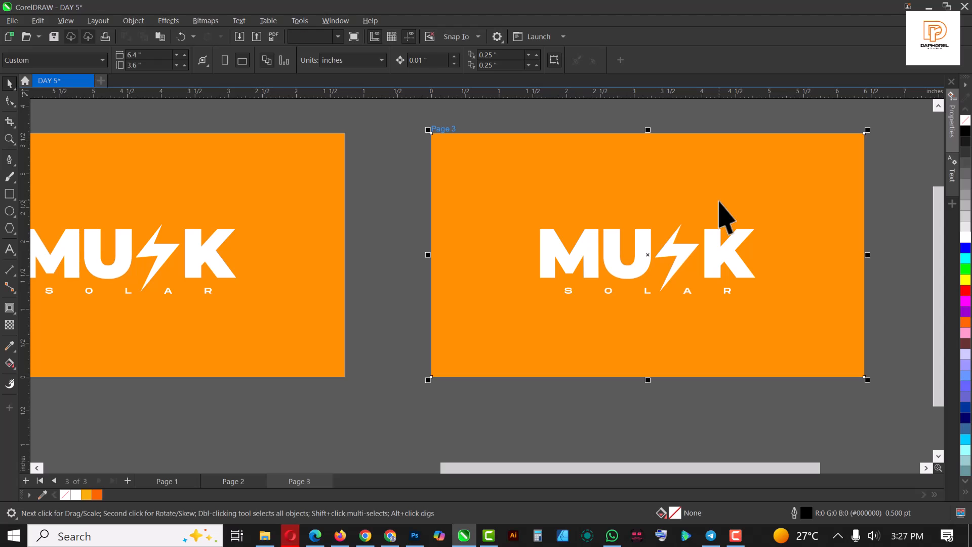
{"action": "left_click", "coordinate": [719, 203]}
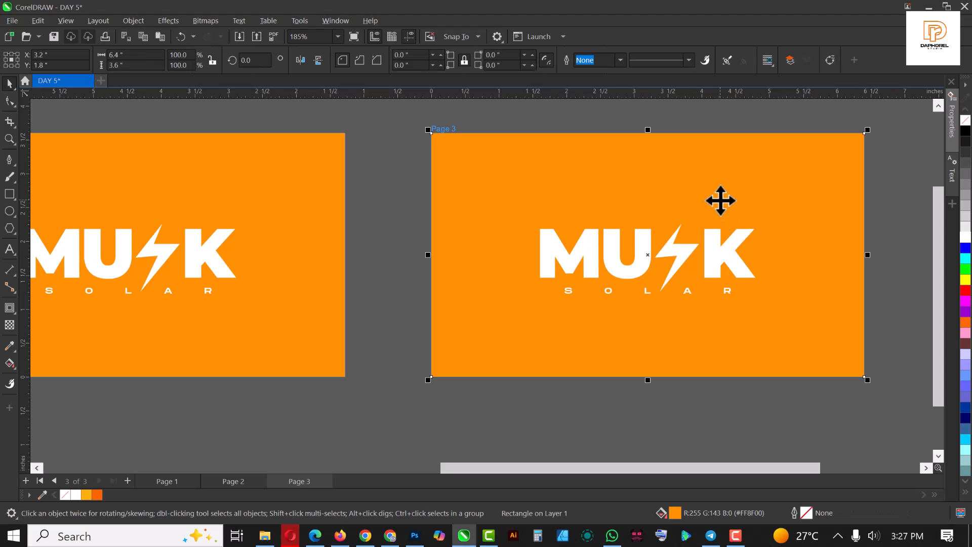
{"action": "left_click", "coordinate": [965, 131]}
{"action": "scroll", "coordinate": [614, 255], "scroll_direction": "down", "scroll_amount": 3}
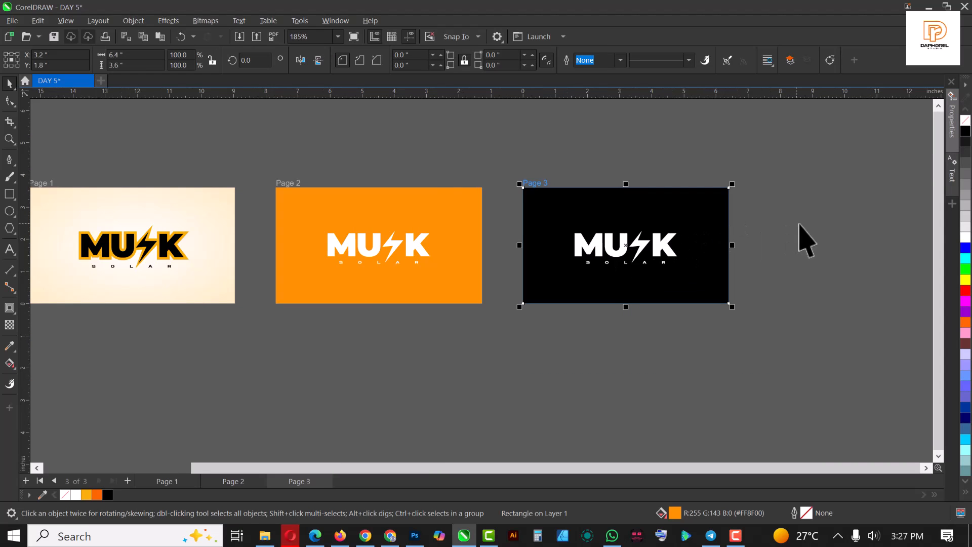
Step: Recolour the whole MUSK SOLAR logo on Page 3 with the amber #FAAF08 used in the document
{"action": "left_click_drag", "start_coordinate": [801, 224], "coordinate": [490, 316]}
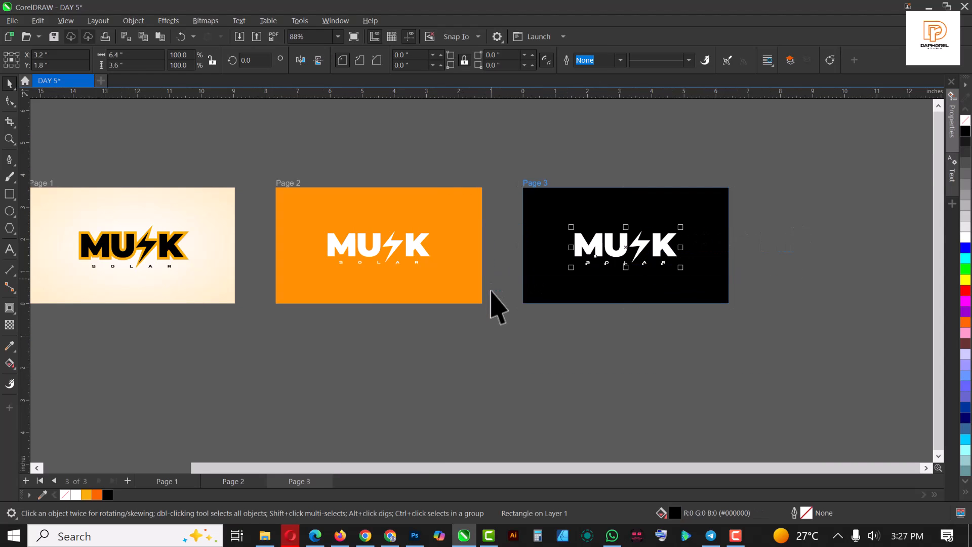
{"action": "left_click", "coordinate": [86, 495]}
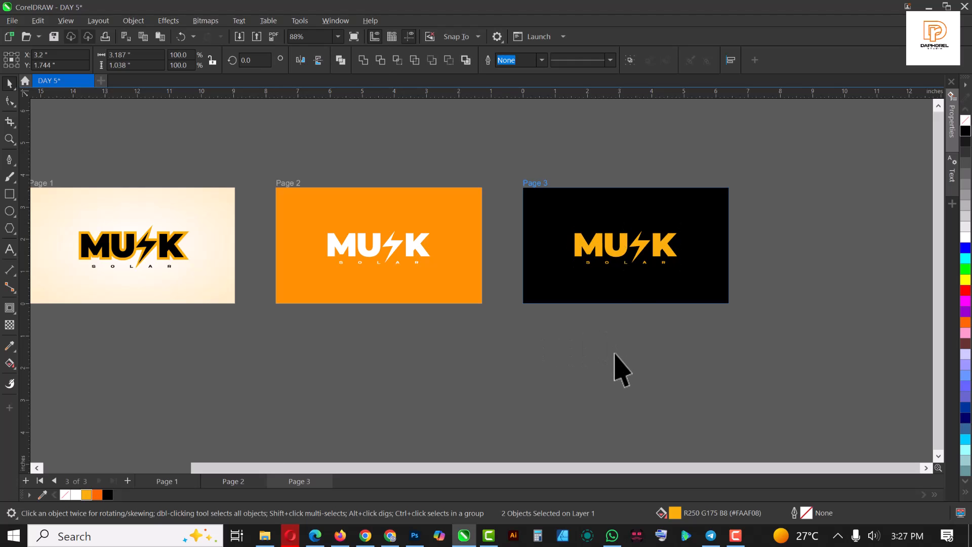
{"action": "left_click", "coordinate": [615, 304]}
{"action": "scroll", "coordinate": [614, 301], "scroll_direction": "down", "scroll_amount": 2}
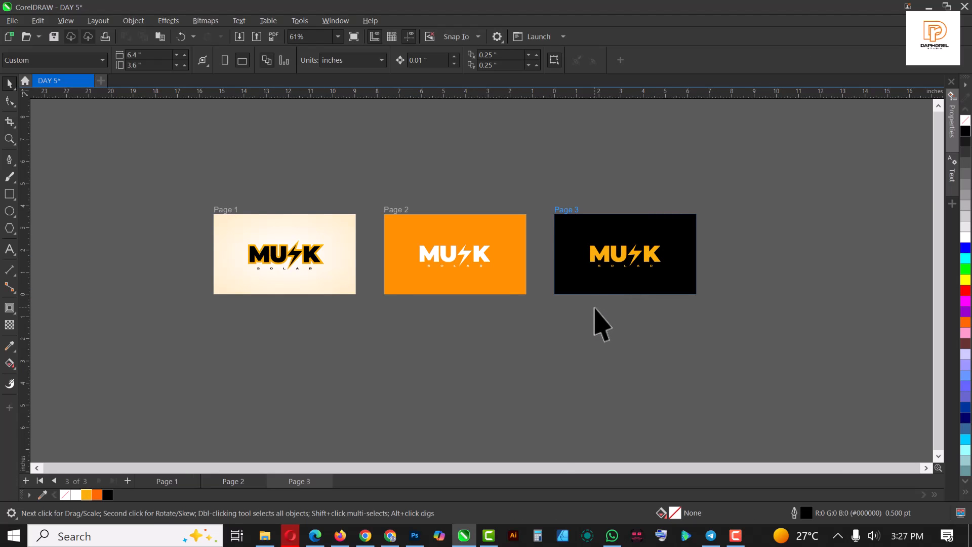
Step: Review the cream, orange and black logo pages up close and side by side
{"action": "key", "text": "shift+F4"}
{"action": "scroll", "coordinate": [634, 278], "scroll_direction": "down", "scroll_amount": 6}
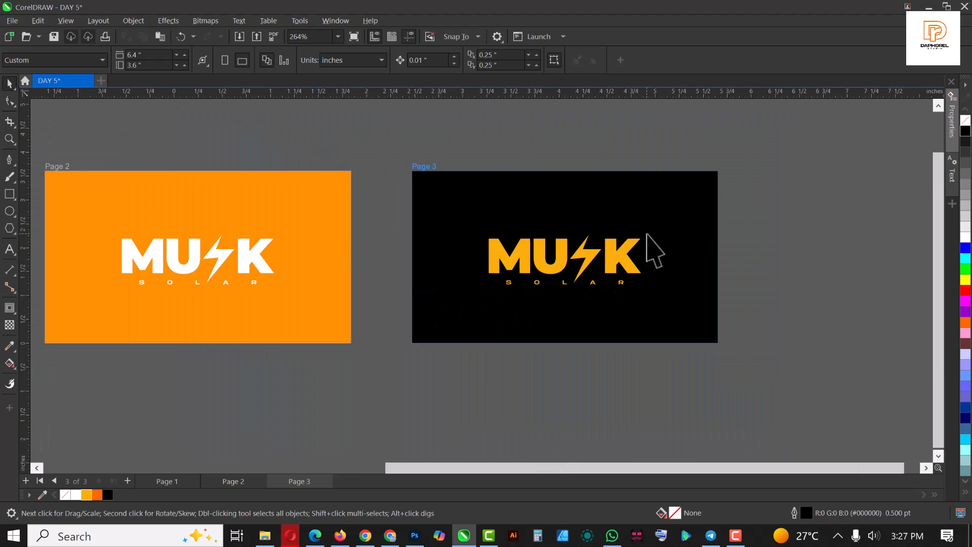
{"action": "scroll", "coordinate": [266, 256], "scroll_direction": "up", "scroll_amount": 3}
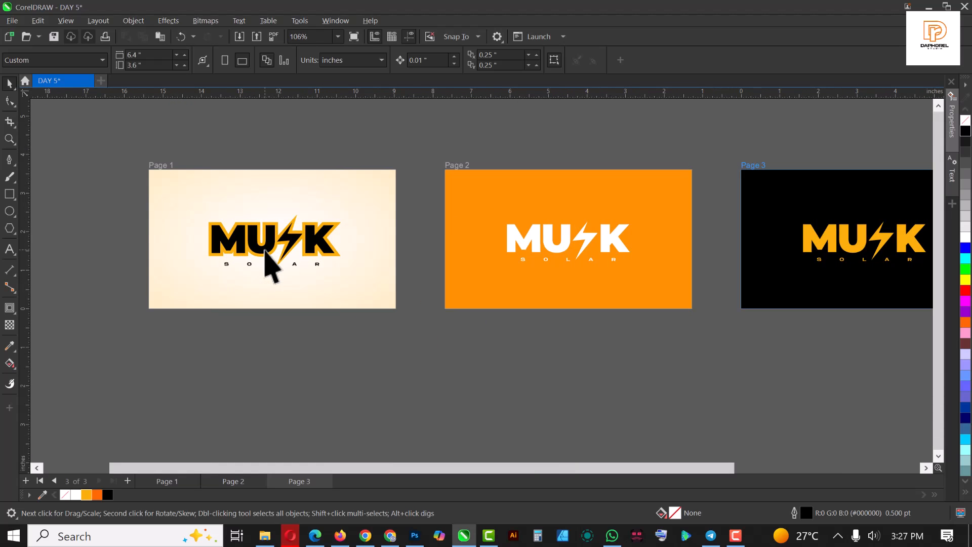
{"action": "key", "text": "shift+F4"}
{"action": "scroll", "coordinate": [673, 255], "scroll_direction": "down", "scroll_amount": 6}
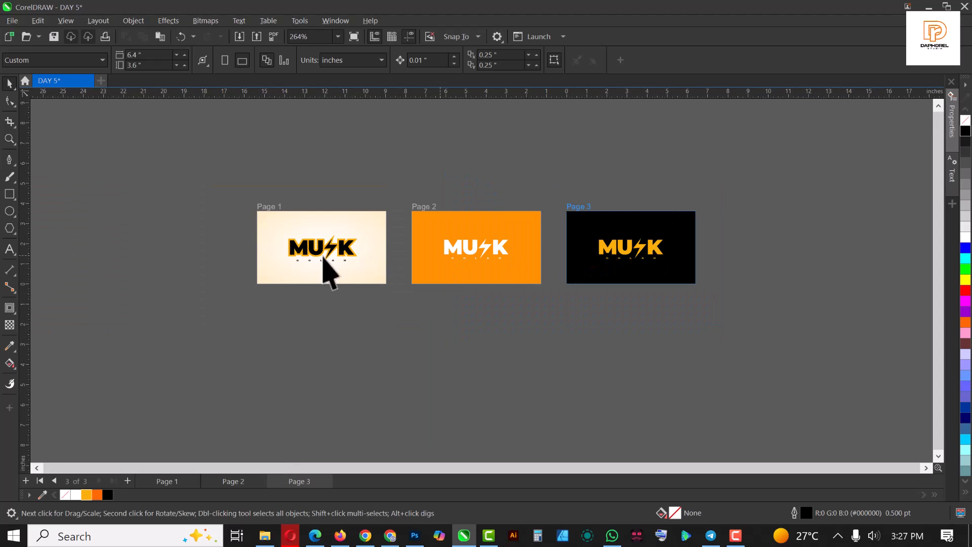
{"action": "left_click", "coordinate": [326, 234]}
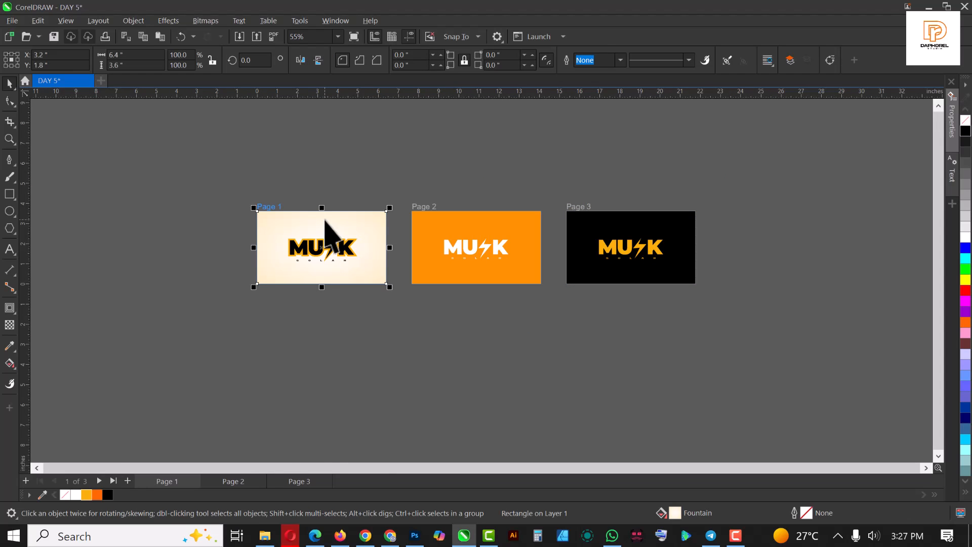
{"action": "key", "text": "shift+F2"}
{"action": "scroll", "coordinate": [325, 219], "scroll_direction": "down", "scroll_amount": 3}
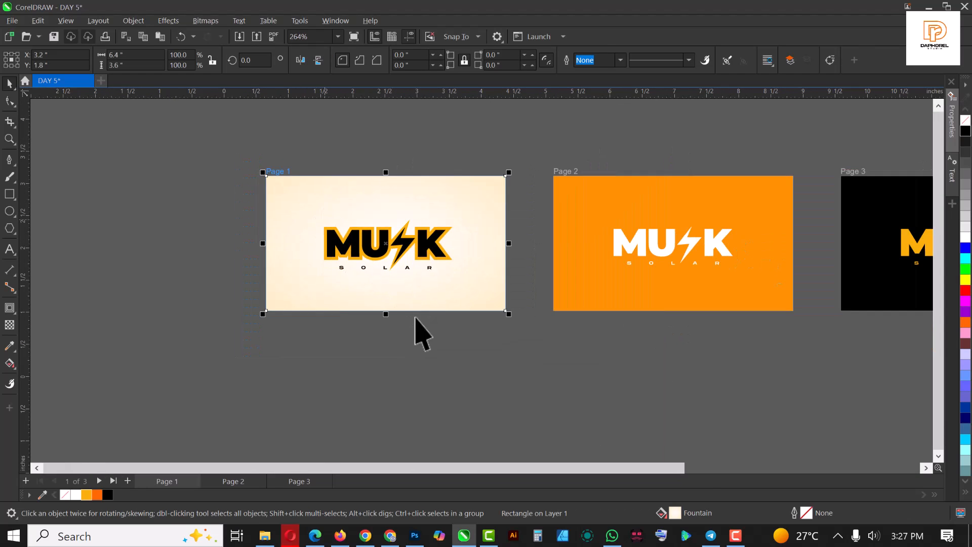
{"action": "scroll", "coordinate": [388, 294], "scroll_direction": "down", "scroll_amount": 2}
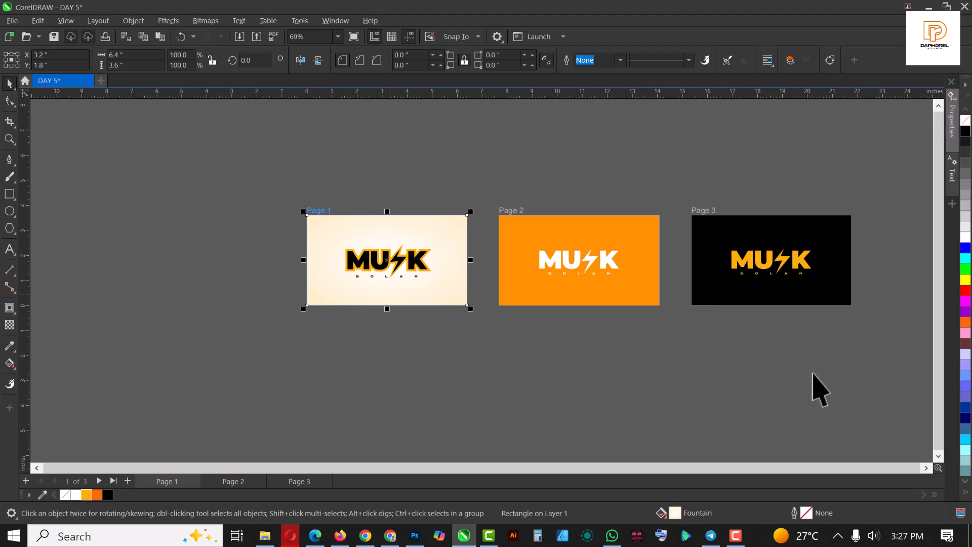